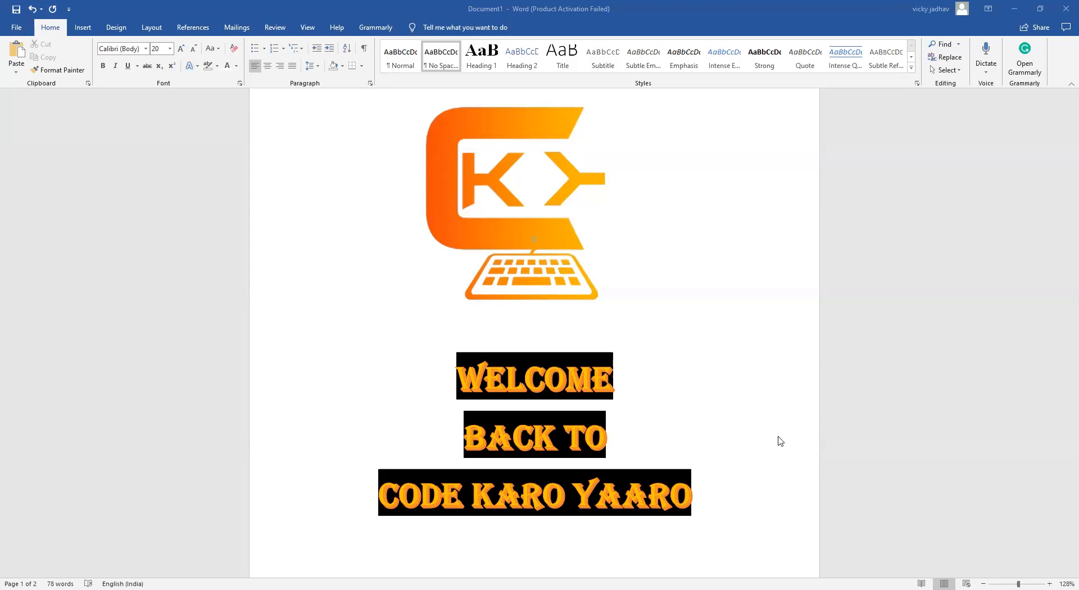
Remove the left indent from the first body paragraph under the "Paragraph Texting:-" heading, keeping it left-aligned
scroll(569, 413, "down", 3)
scroll(569, 413, "down", 3)
scroll(557, 382, "up", 1)
scroll(547, 349, "down", 5)
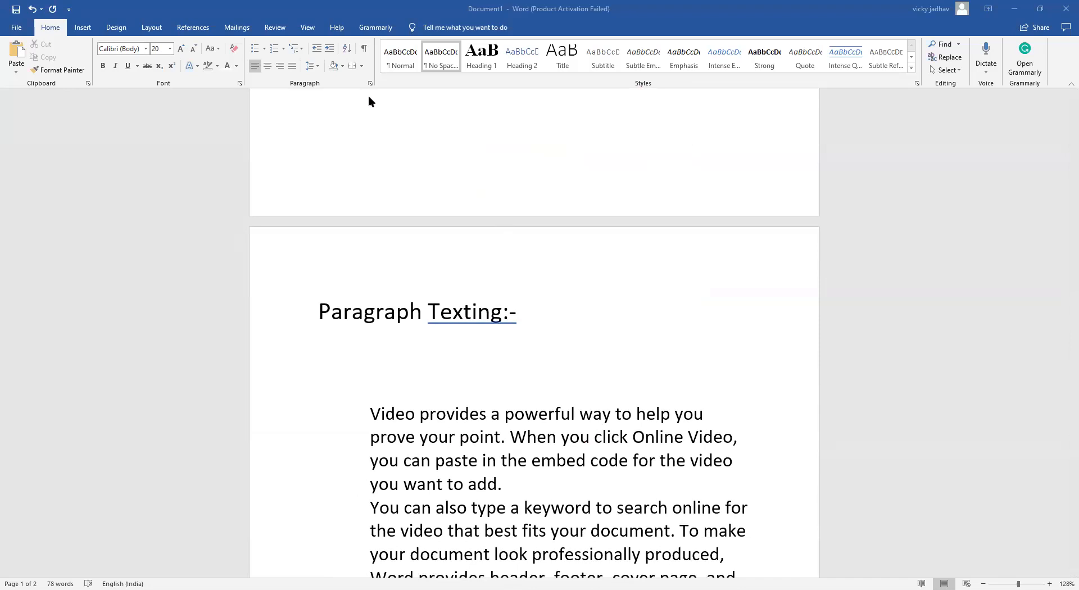
scroll(535, 321, "down", 3)
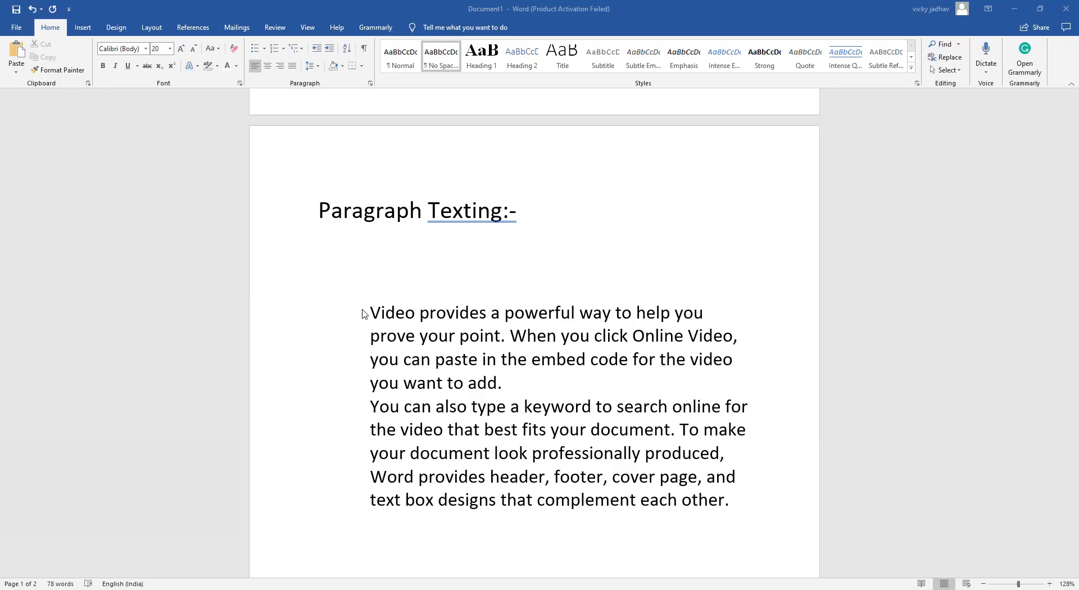
left_click_drag(362, 313, 519, 389)
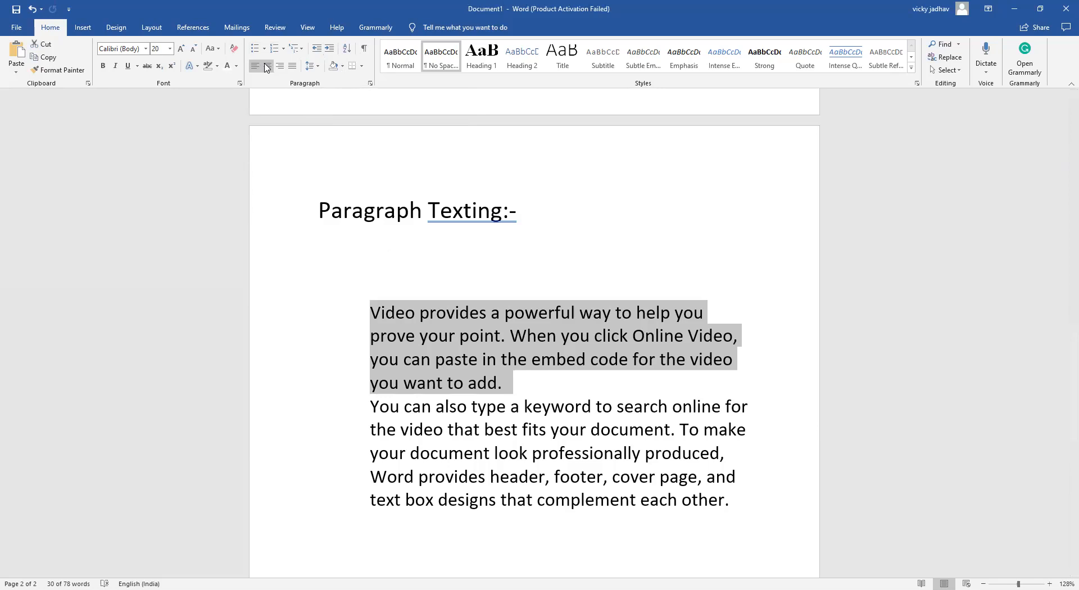
key("ctrl+j")
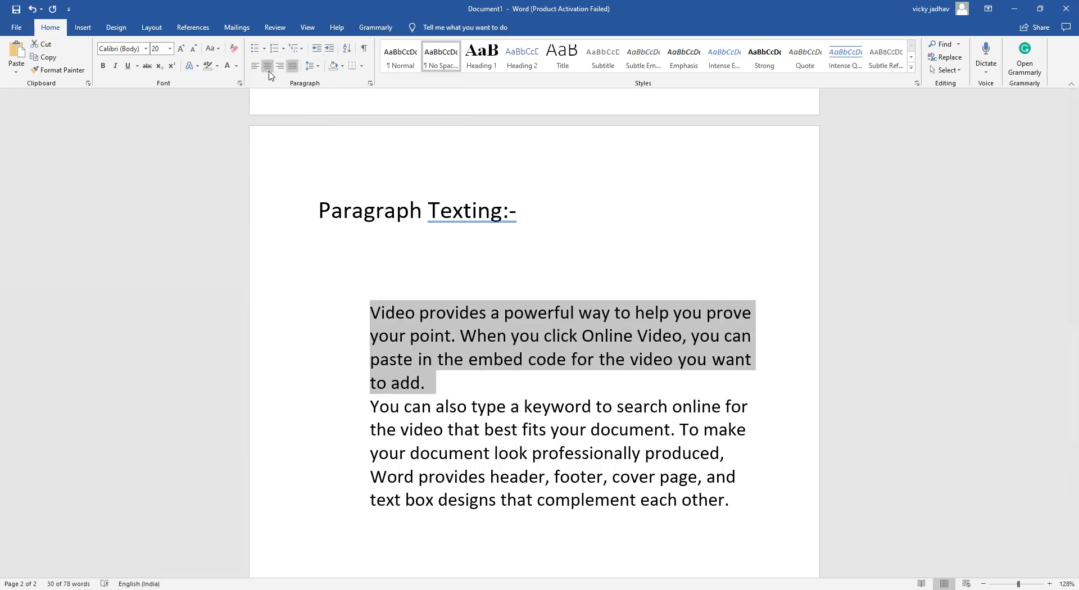
left_click(257, 68)
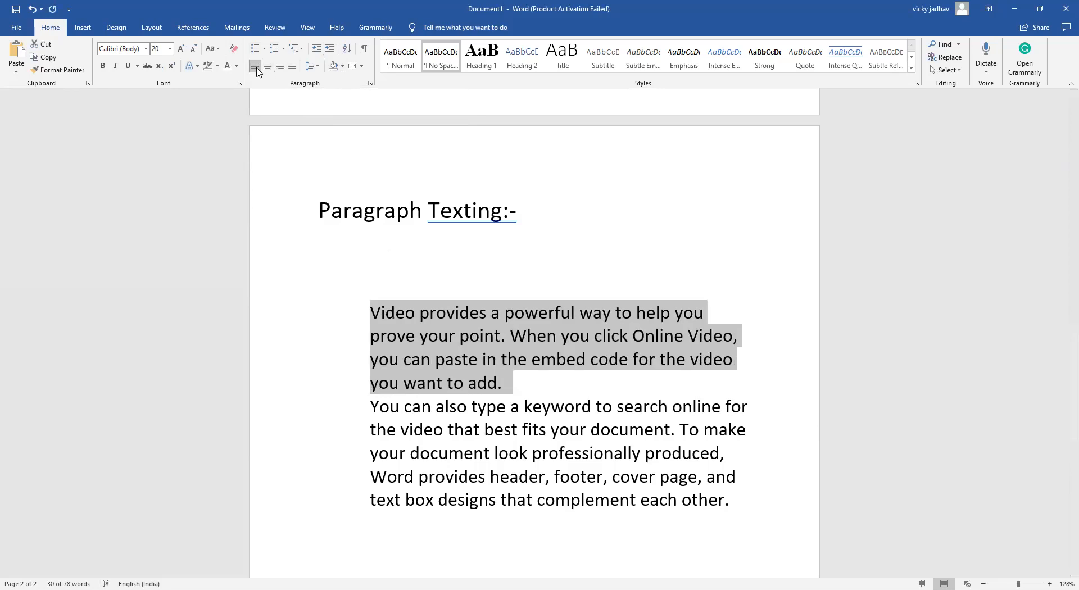
left_click(317, 50)
left_click(318, 51)
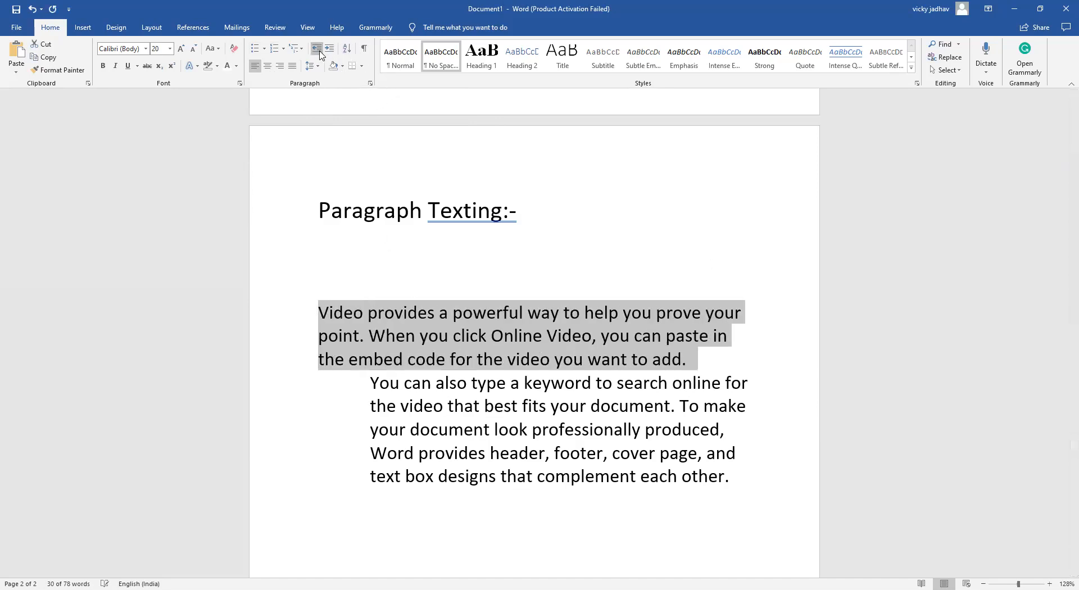
Remove the left indent from the second body paragraph, beginning "You can also type a keyword"
left_click_drag(347, 382, 683, 513)
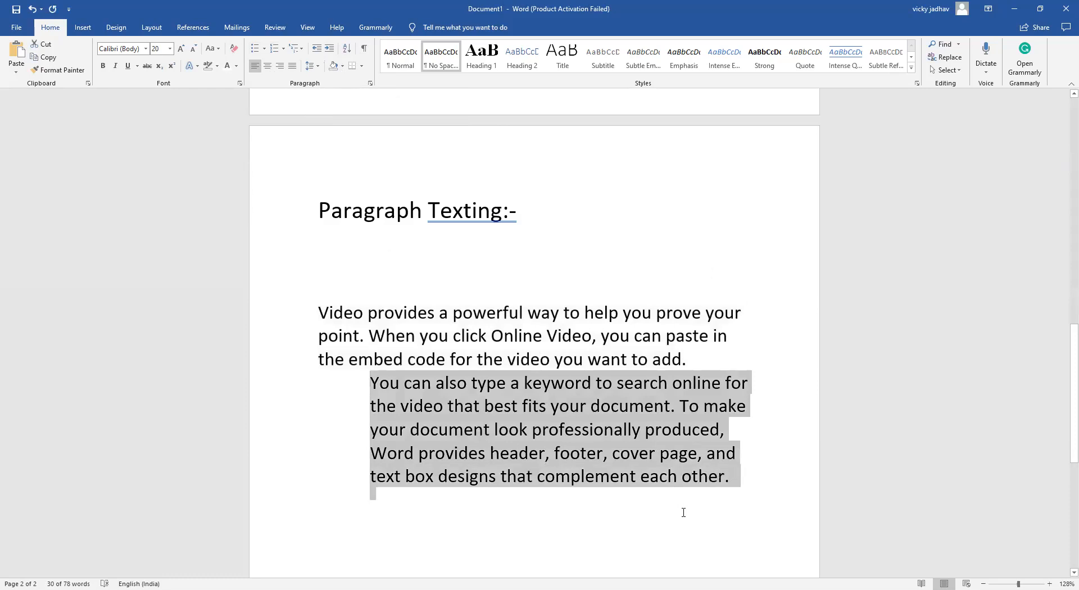
left_click(317, 50)
left_click(317, 50)
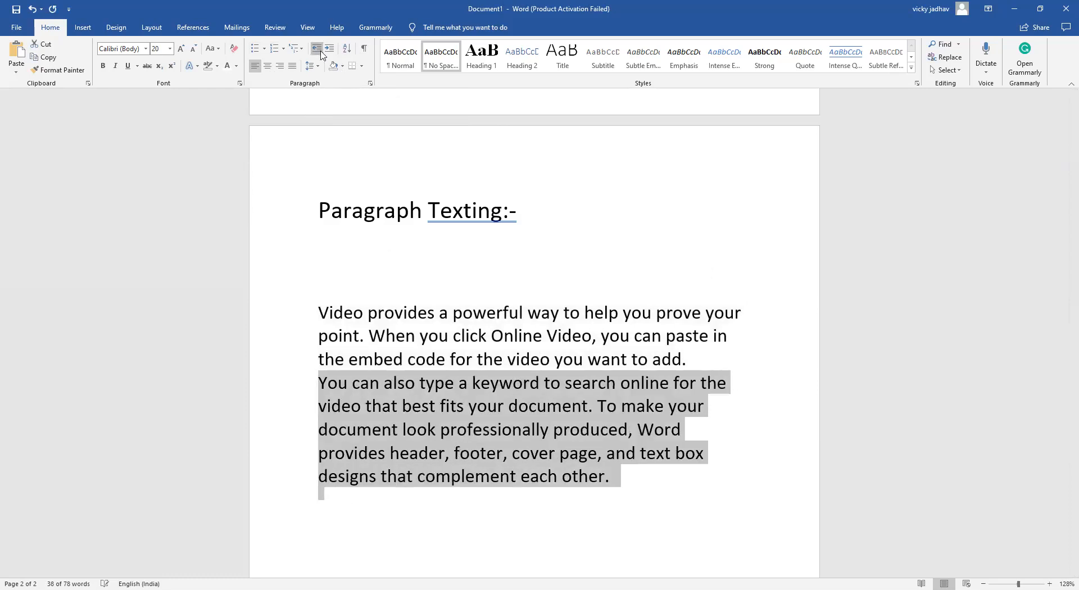
left_click(603, 251)
Center each of the two body paragraphs on the page
left_click_drag(314, 303, 703, 365)
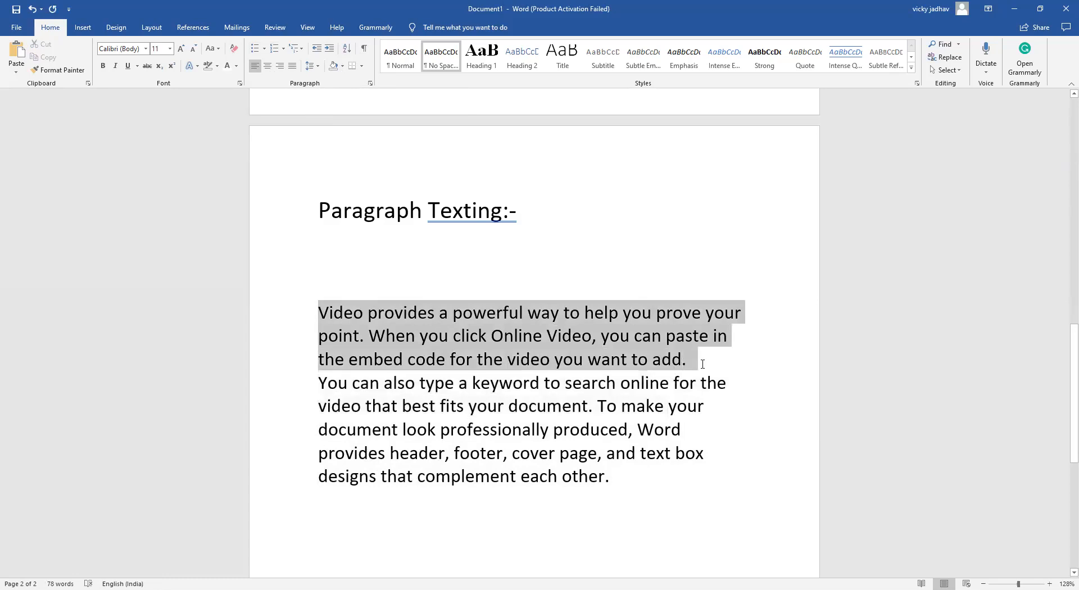
left_click(267, 65)
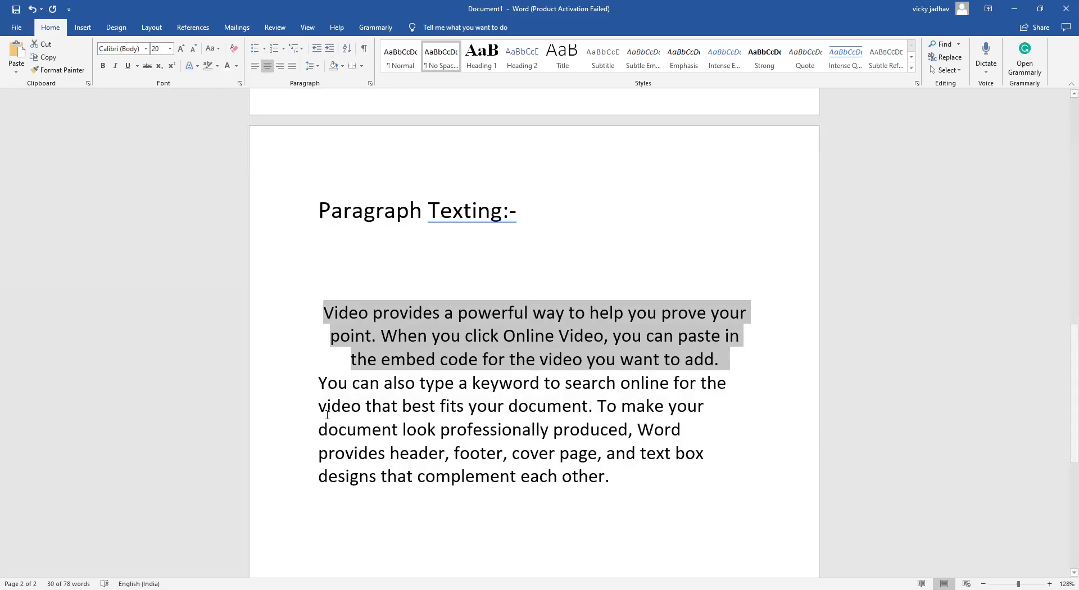
left_click_drag(304, 380, 651, 489)
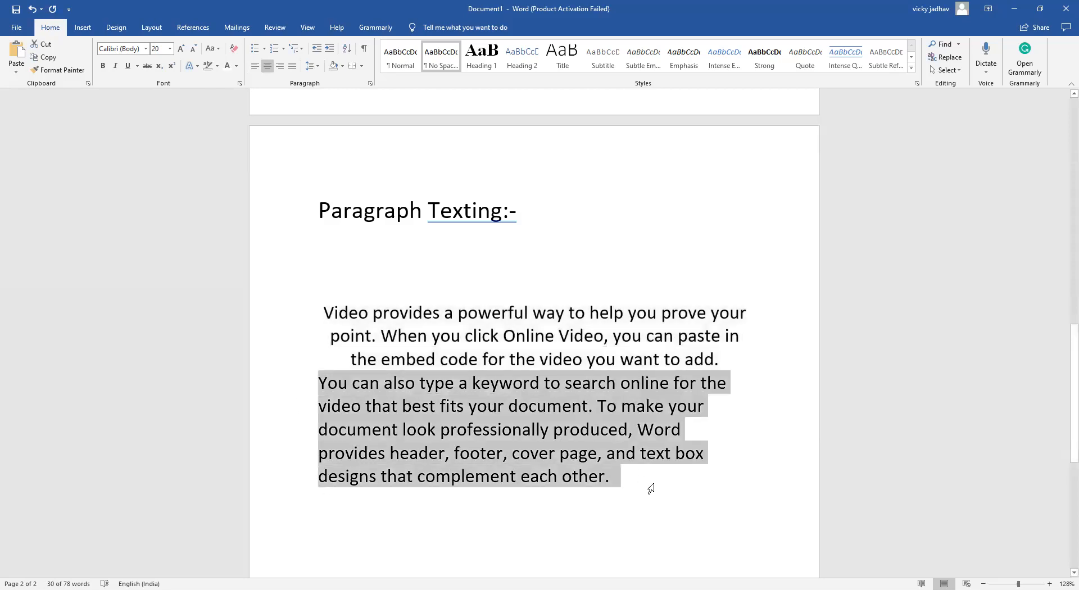
left_click(268, 66)
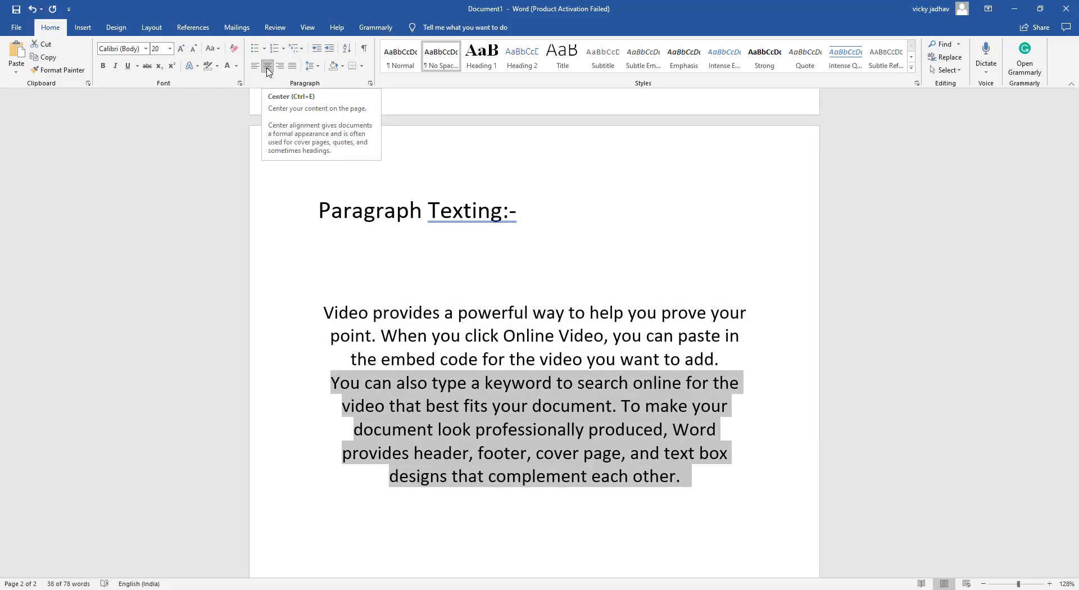
Left-align both body paragraphs together
left_click_drag(323, 312, 744, 487)
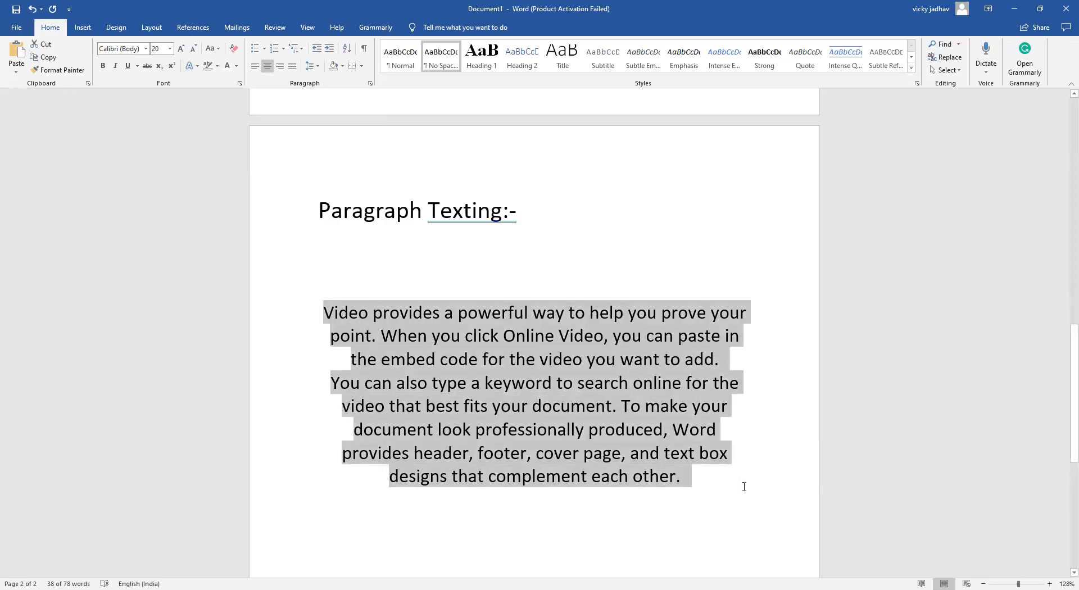
left_click(254, 66)
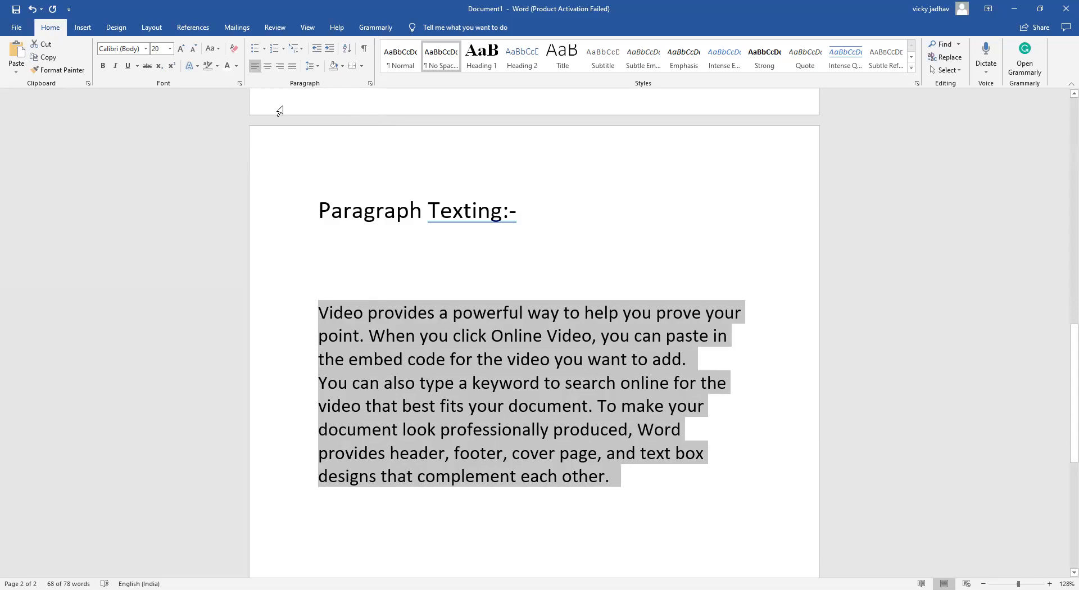
left_click(256, 67)
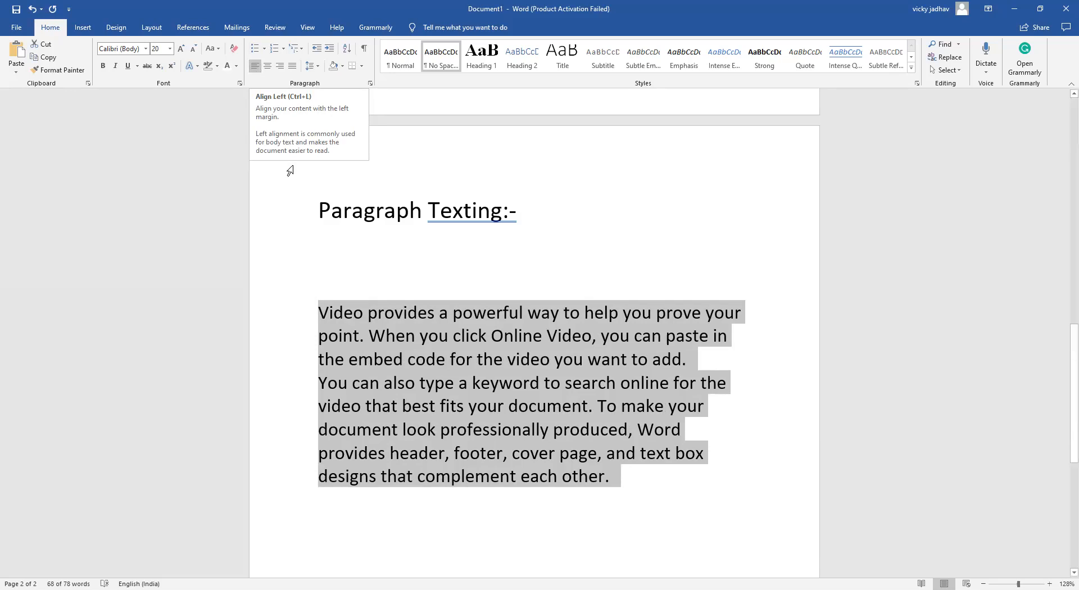
Try right alignment on both body paragraphs, and set them to justified alignment
left_click(281, 68)
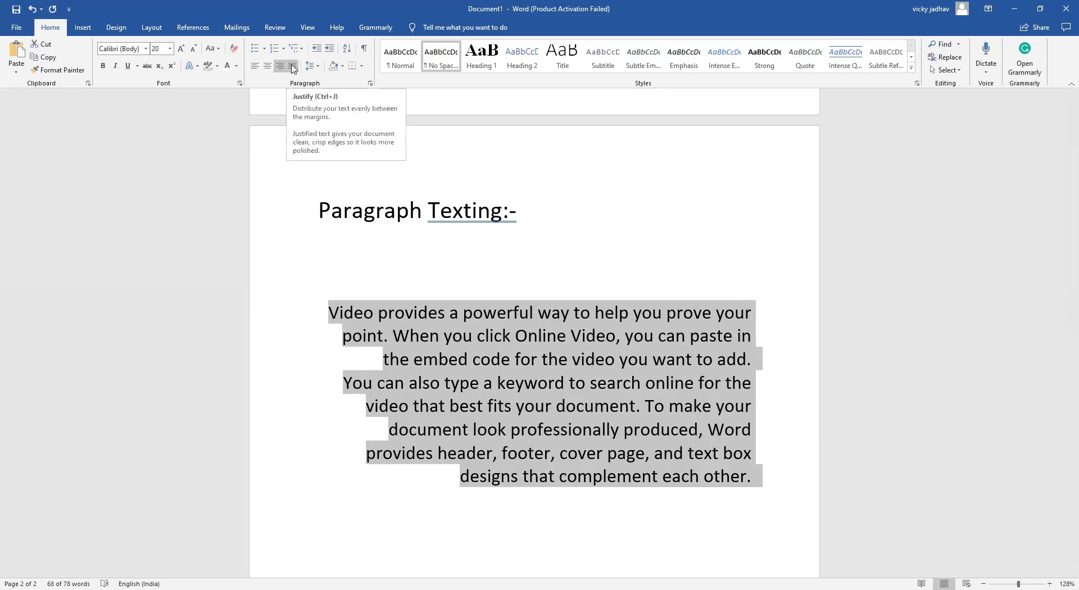
left_click(293, 66)
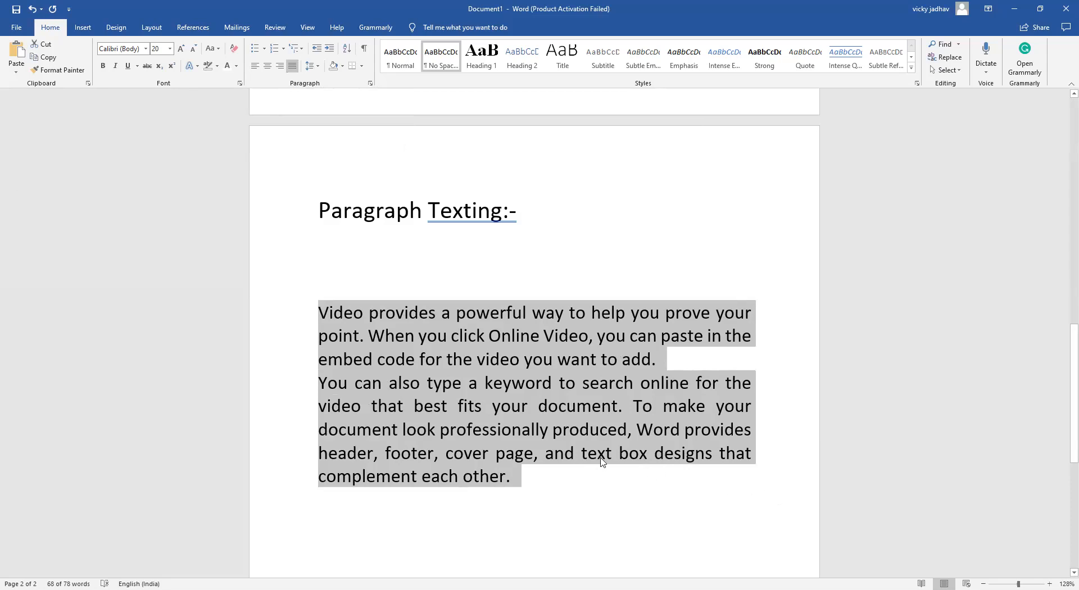
scroll(376, 243, "down", 2)
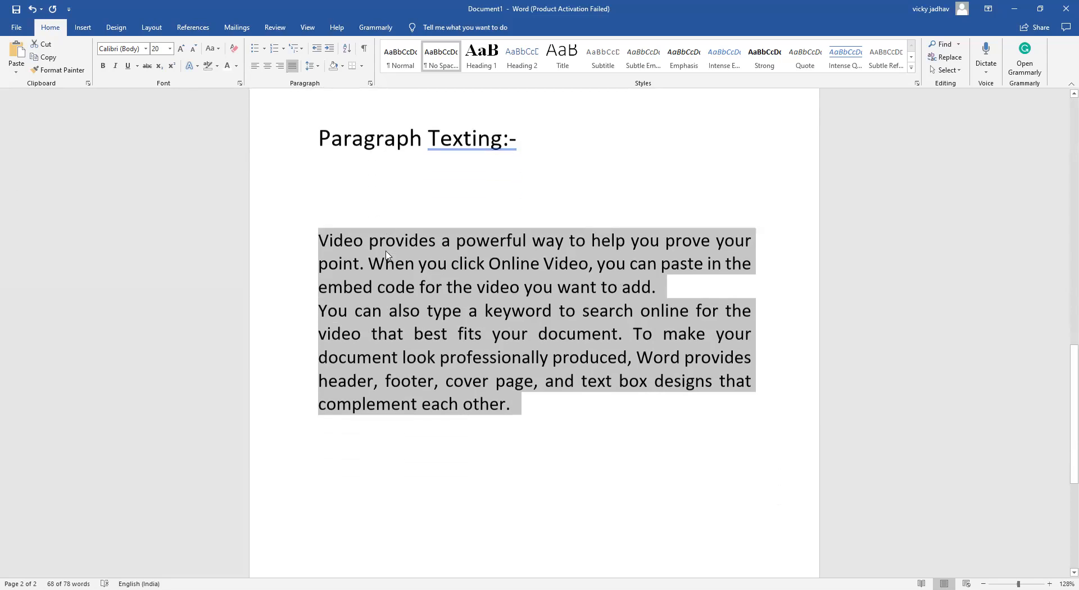
scroll(387, 252, "up", 2)
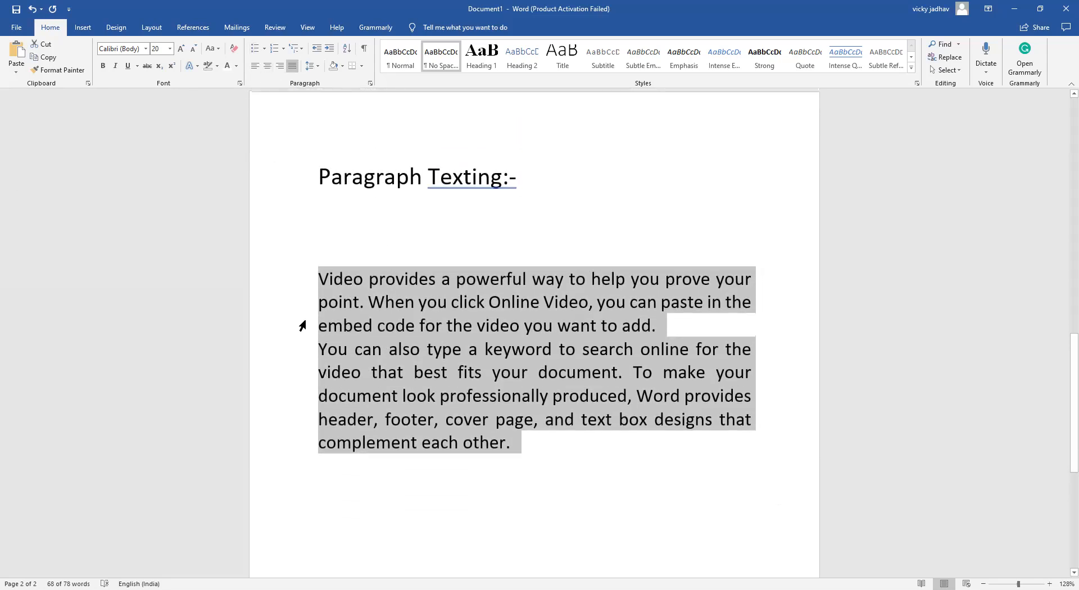
Apply solid round bullets to the first and second body paragraphs
left_click(307, 284)
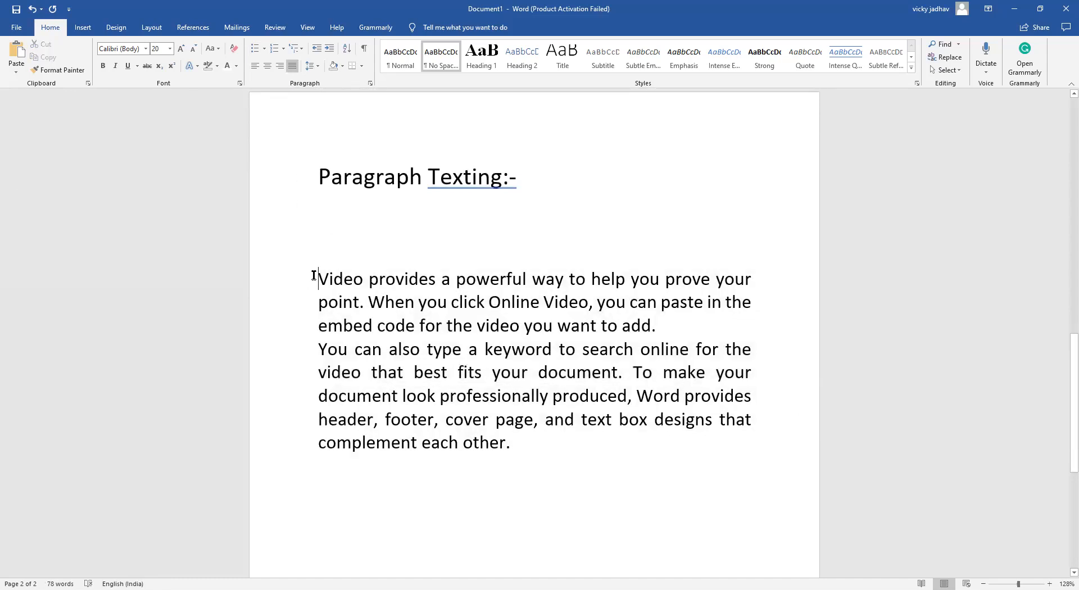
left_click_drag(315, 277, 687, 329)
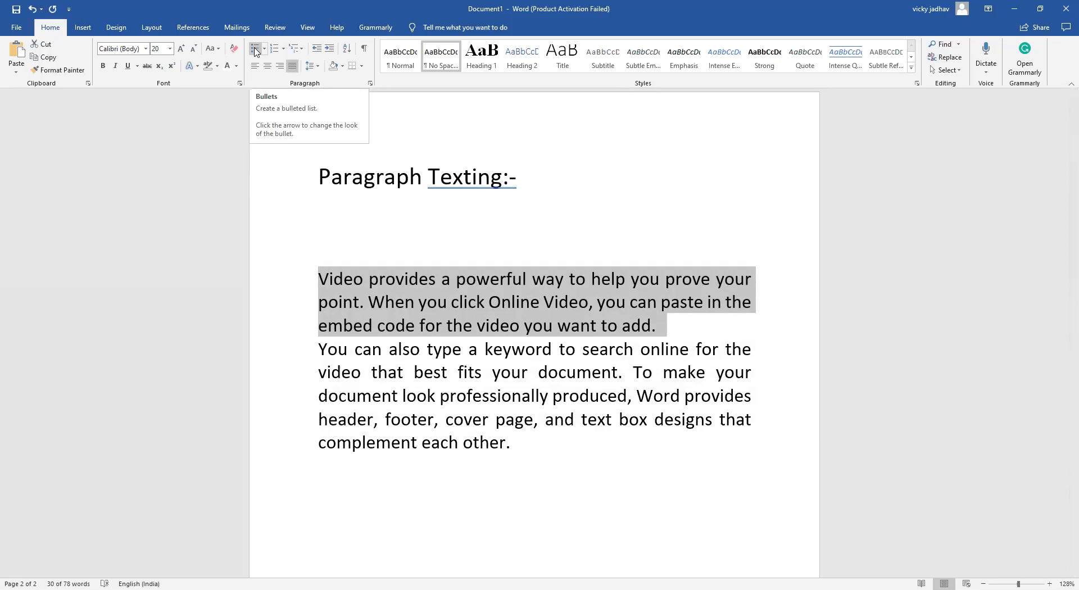
left_click(256, 51)
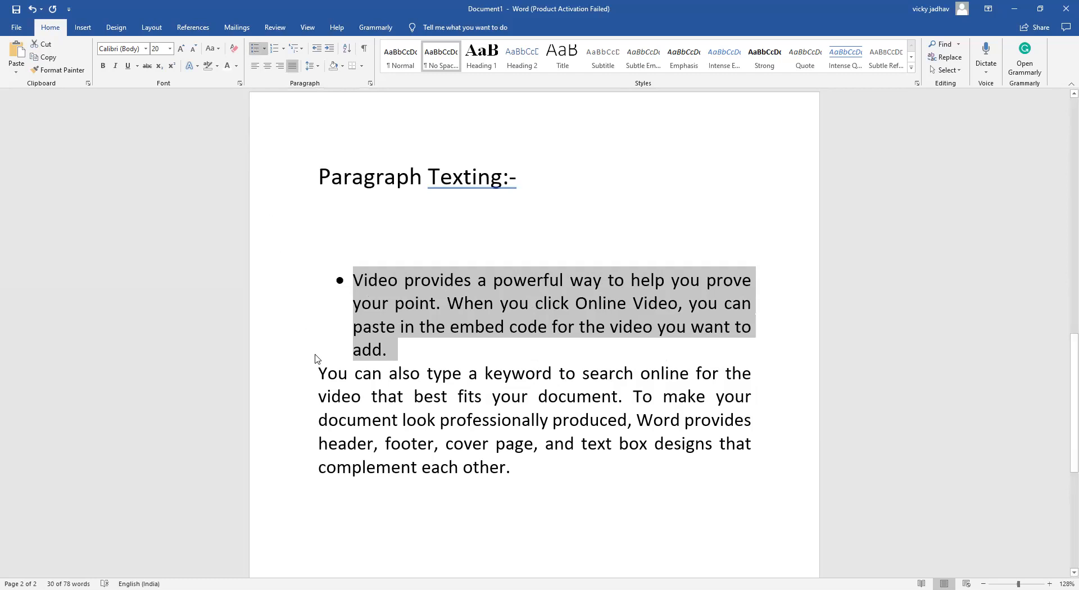
left_click_drag(312, 368, 542, 477)
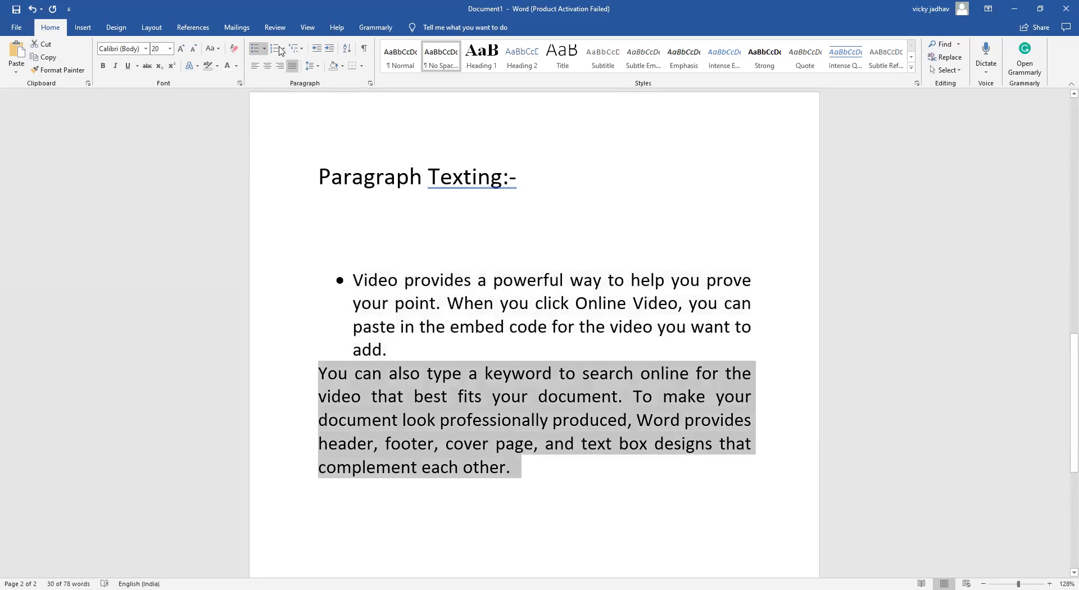
left_click(259, 51)
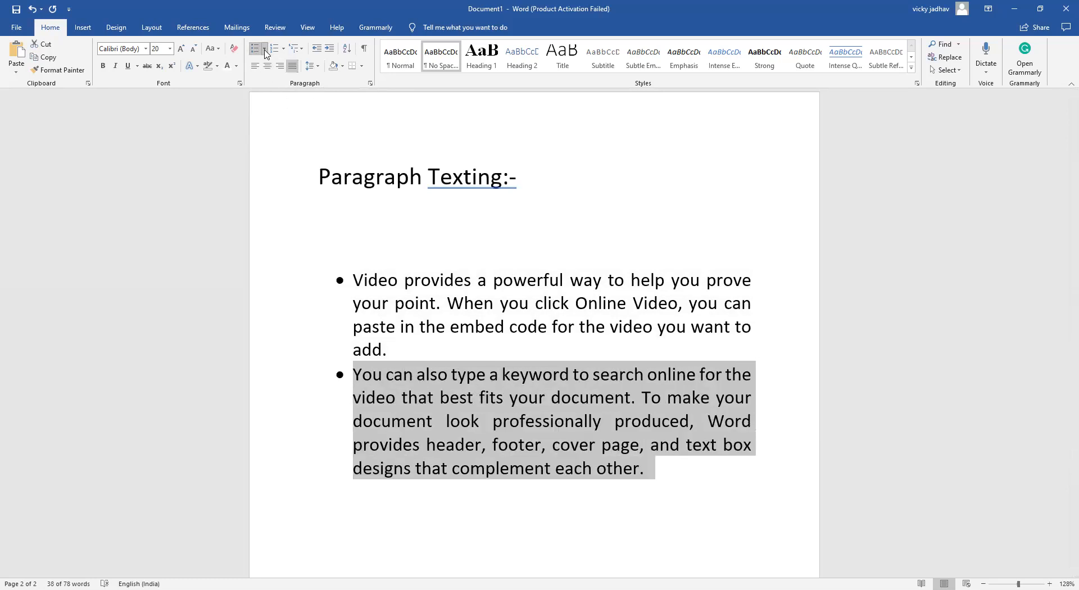
Change the bullets of both paragraphs to the arrowhead style from the bullet library
left_click(265, 50)
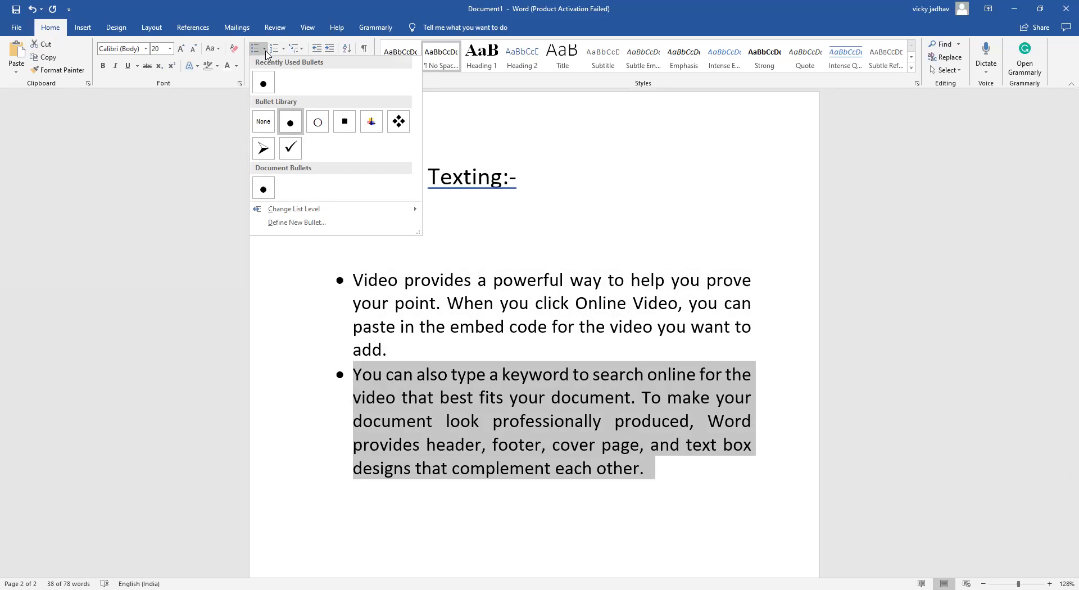
left_click(264, 149)
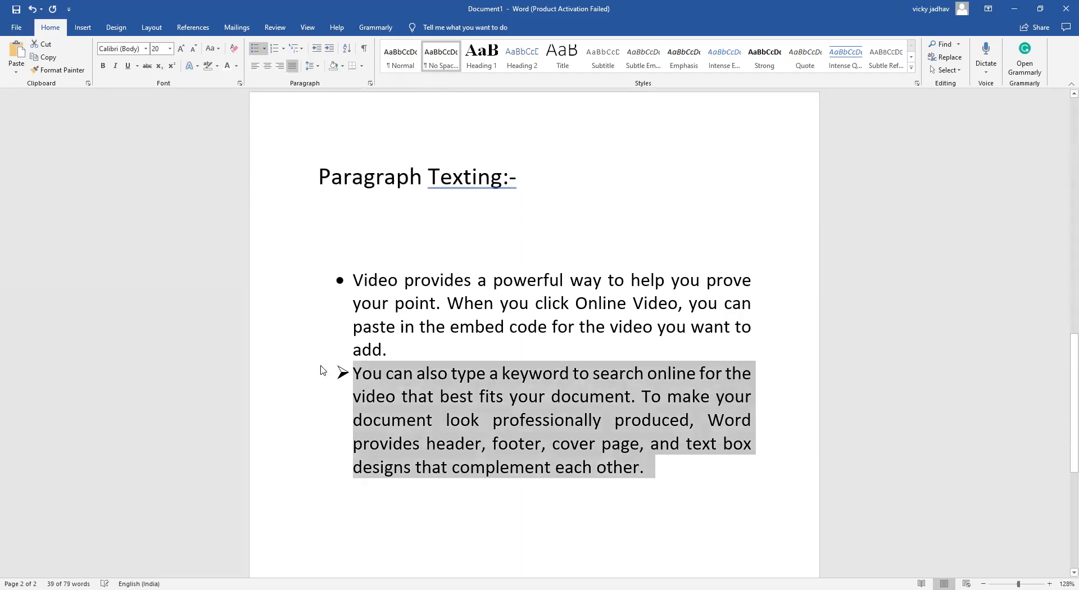
left_click_drag(349, 276, 522, 373)
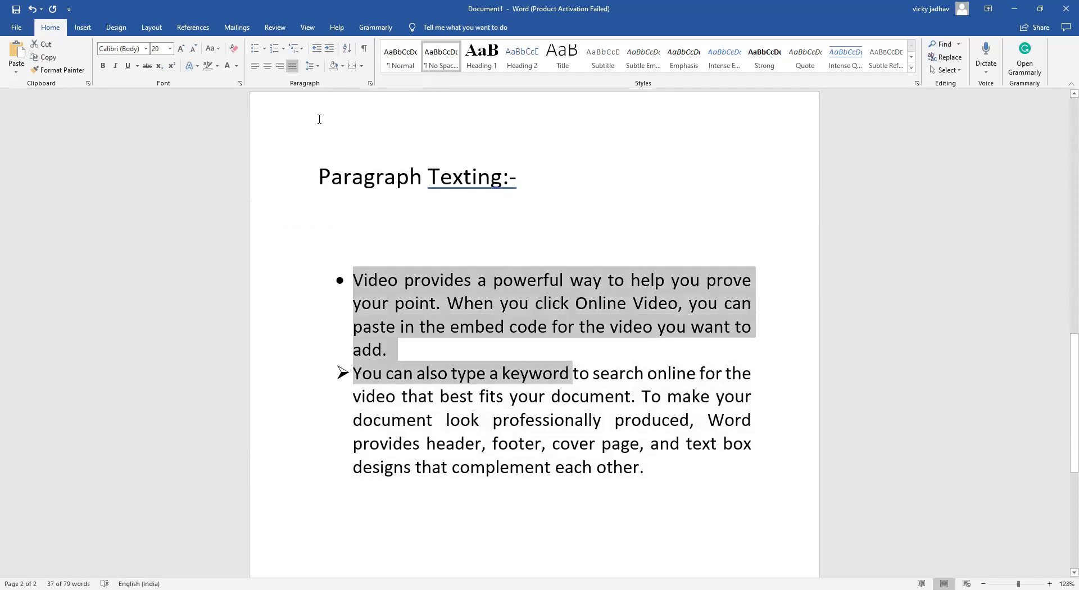
left_click(265, 50)
left_click(260, 147)
left_click(291, 248)
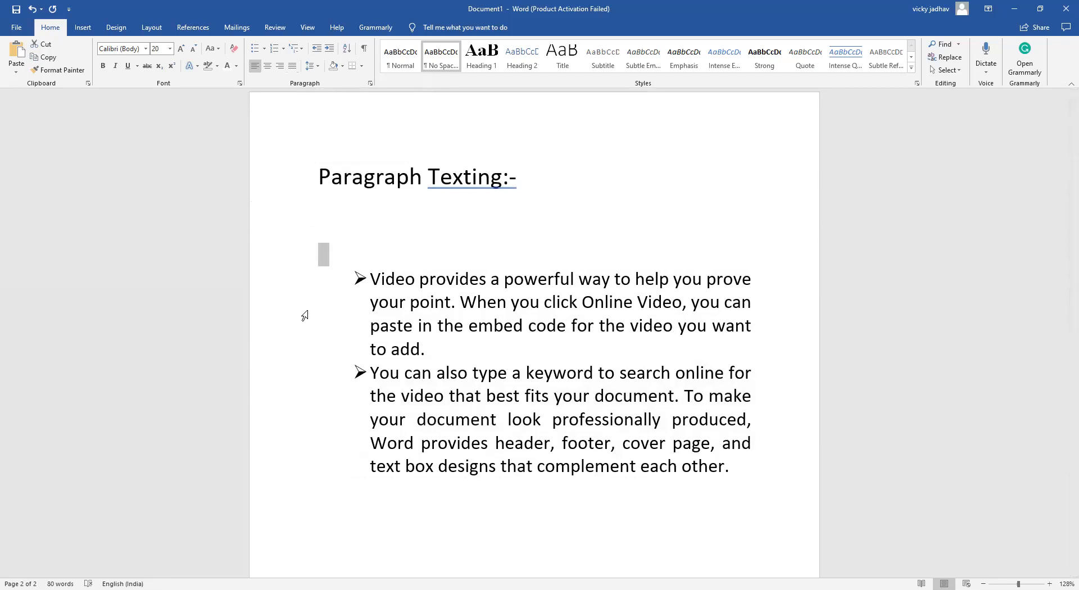
Convert both bulleted paragraphs to a numbered list and set its format to Roman numerals (I., II., III.)
left_click_drag(346, 289, 535, 494)
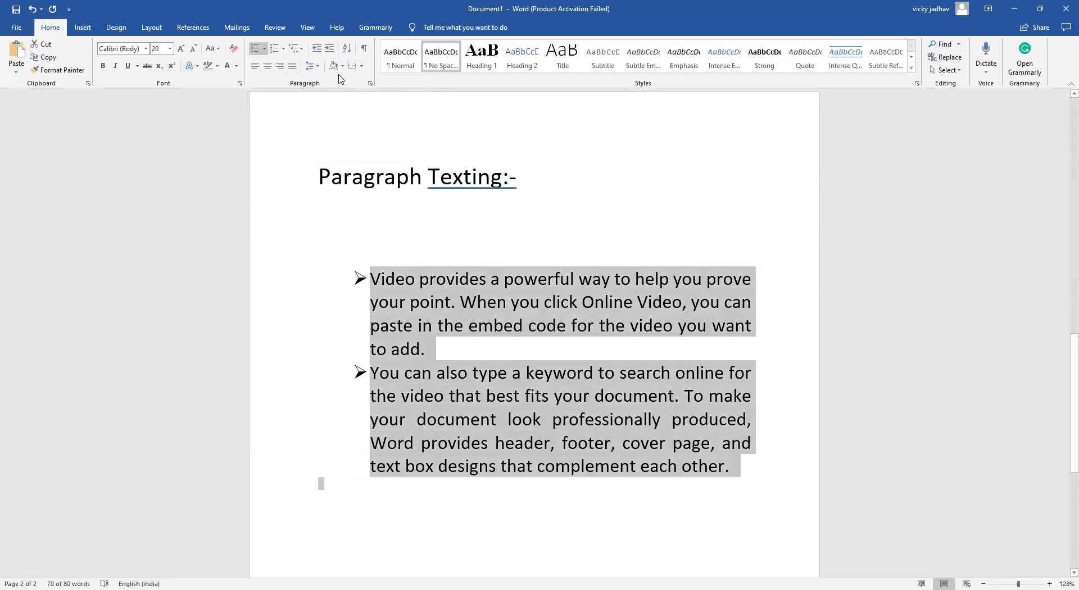
left_click(273, 49)
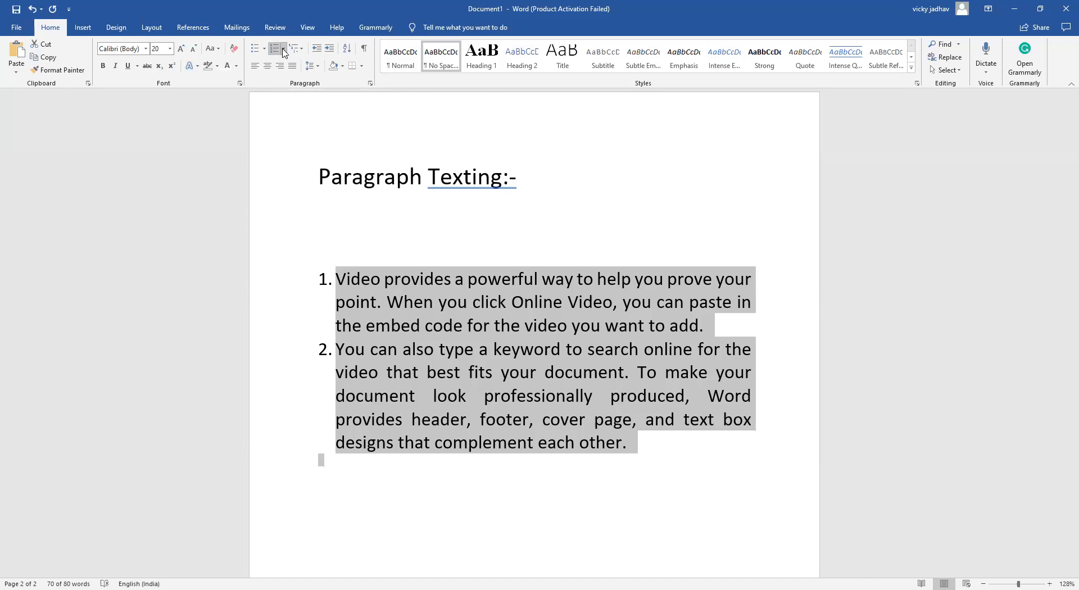
left_click(284, 50)
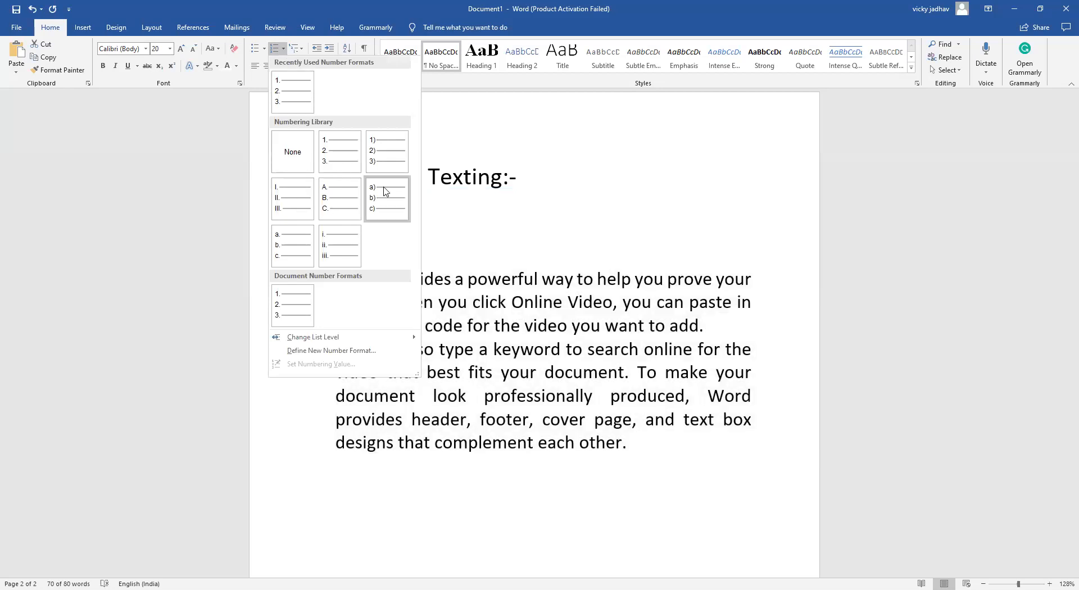
left_click(292, 213)
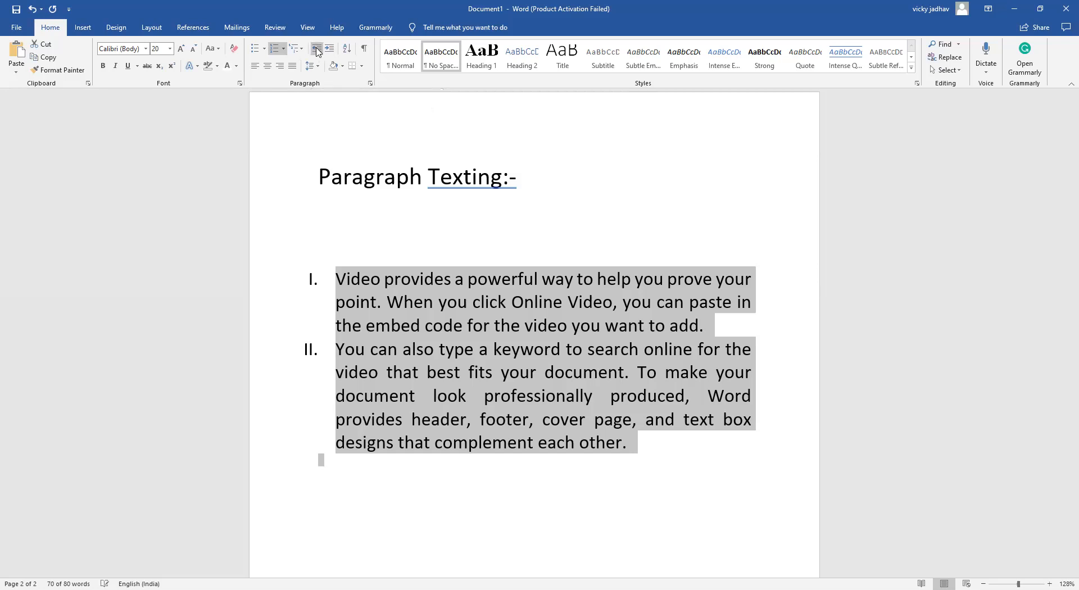
Increase the indent of the Roman-numbered list by several levels, and reduce it partway back
left_click(326, 50)
left_click(327, 50)
left_click(326, 50)
left_click(326, 50)
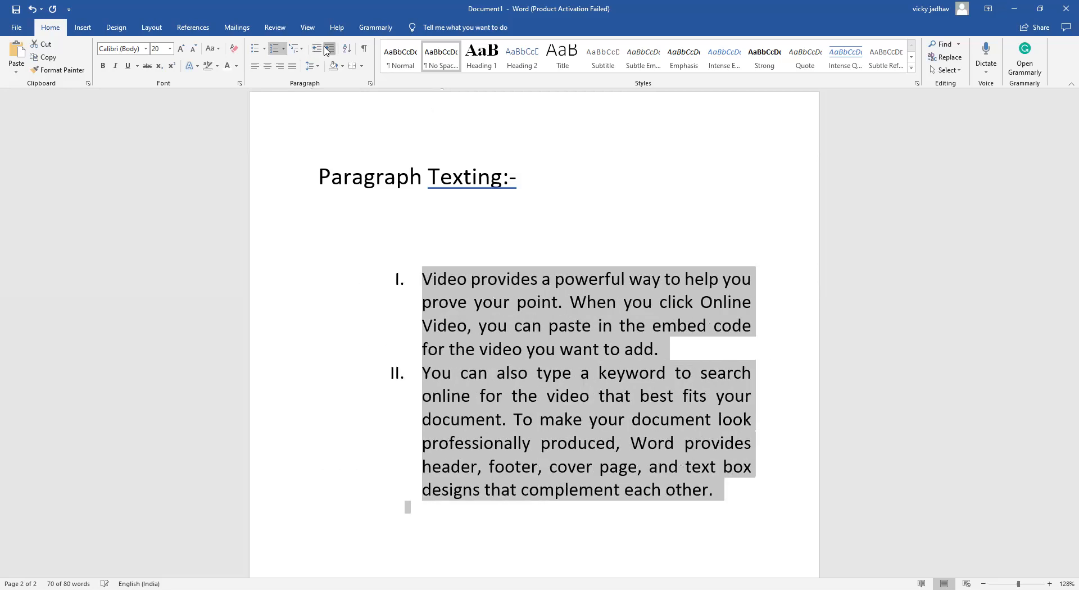
left_click(327, 50)
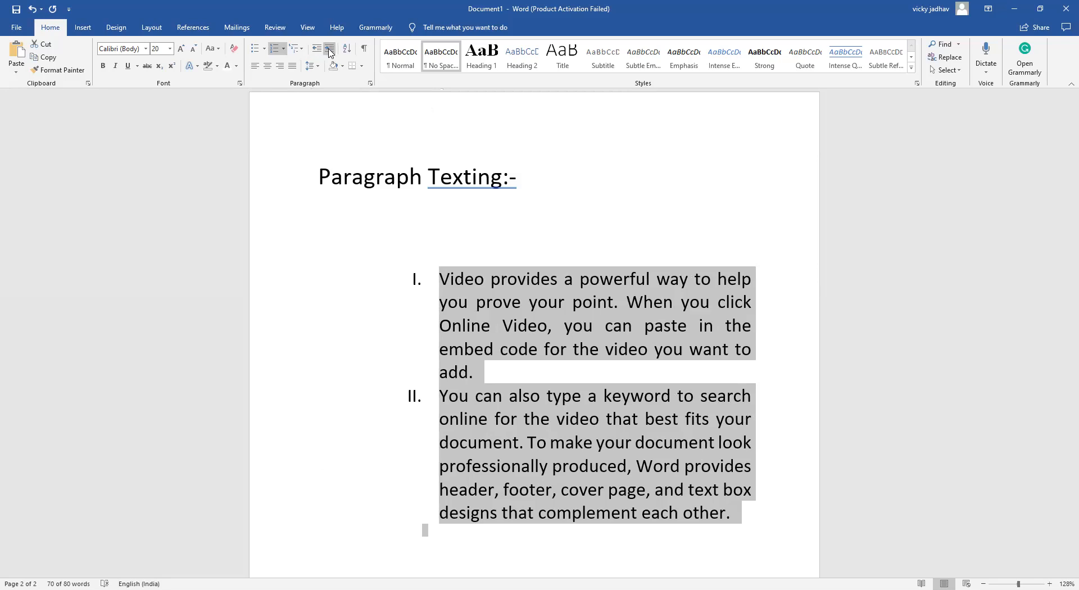
left_click(317, 49)
Reduce the Roman-numbered list's indent by one more level, and shade both numbered paragraphs black
left_click(317, 49)
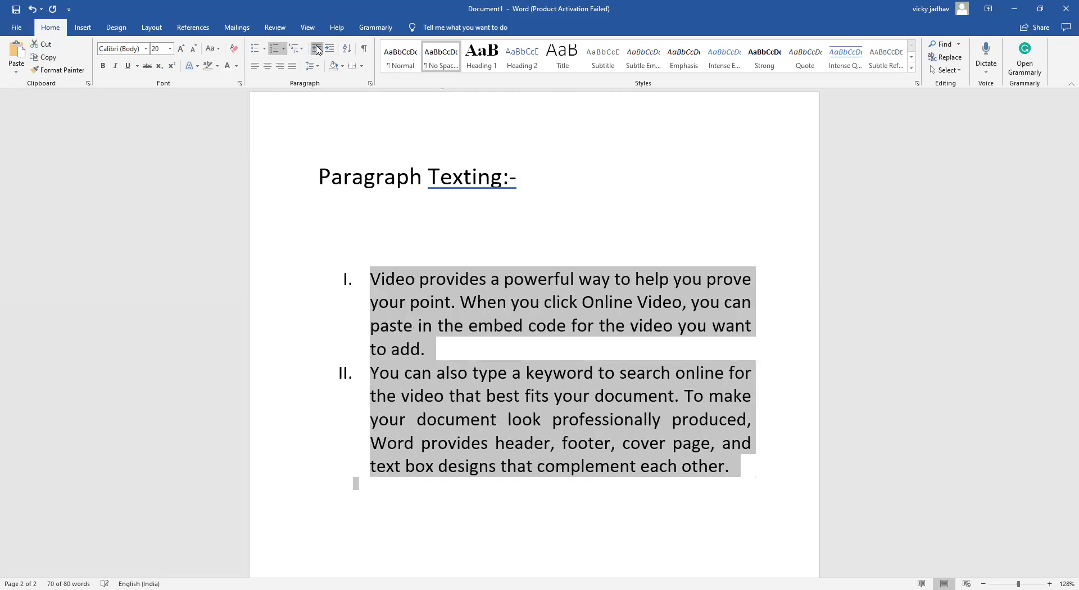
left_click(317, 49)
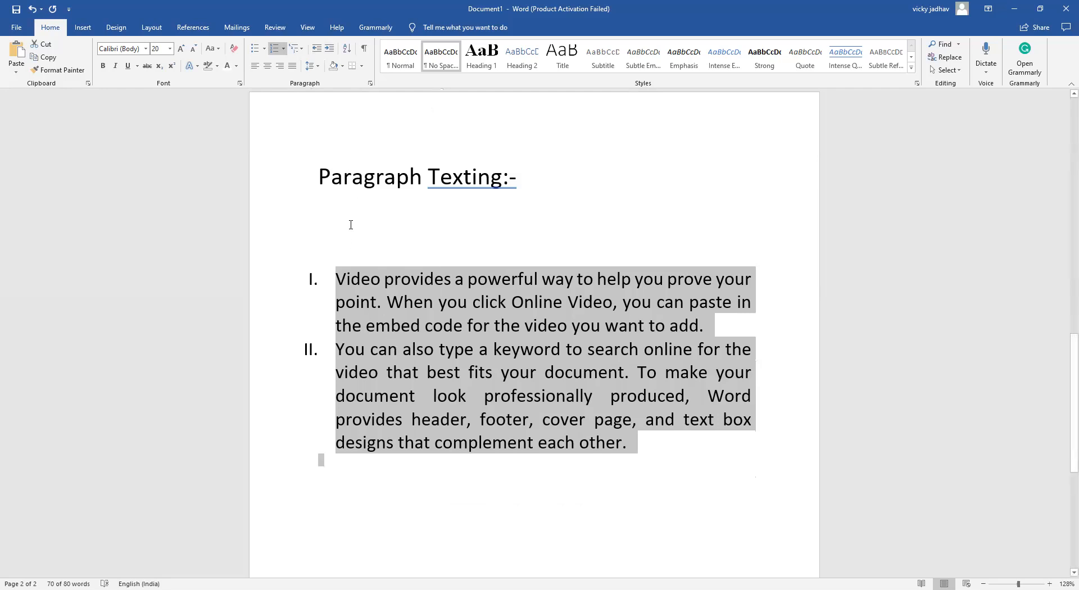
left_click(341, 67)
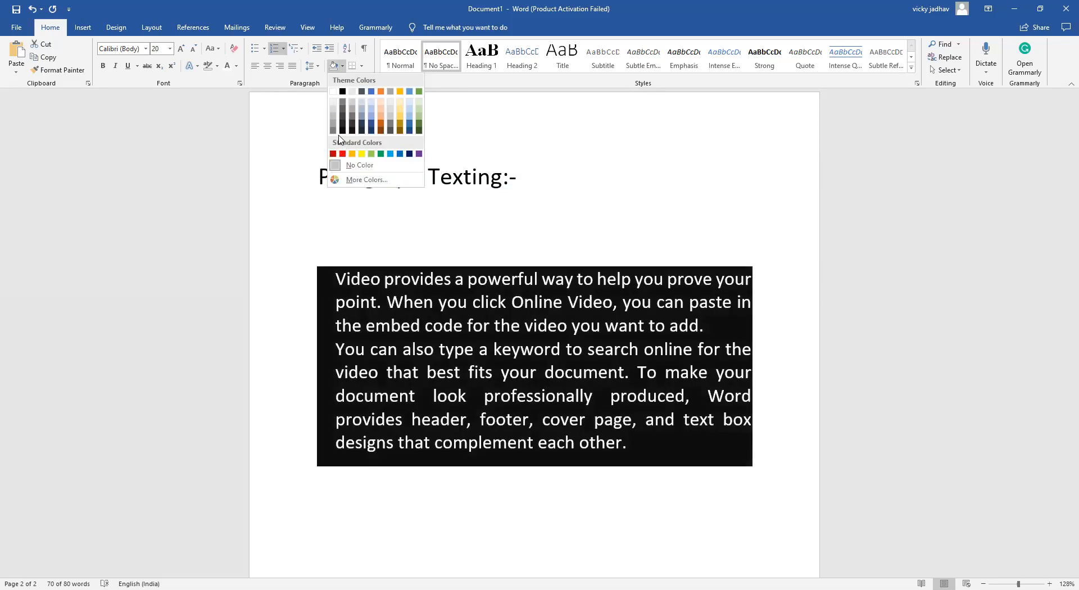
left_click(341, 133)
left_click(318, 210)
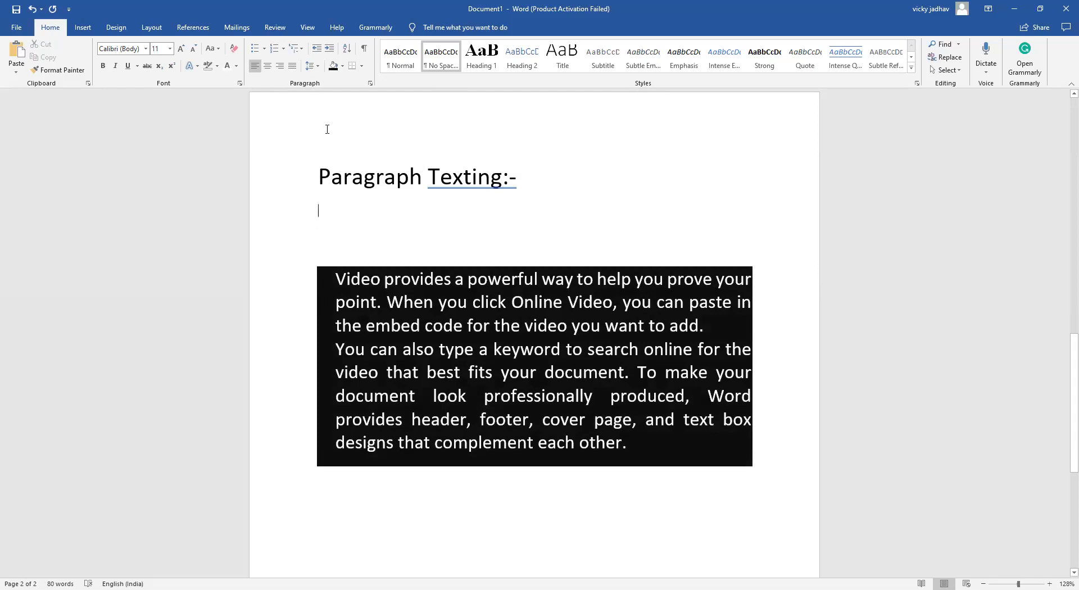
Change the shading behind both numbered paragraphs to the standard light green
left_click(342, 67)
left_click(340, 270)
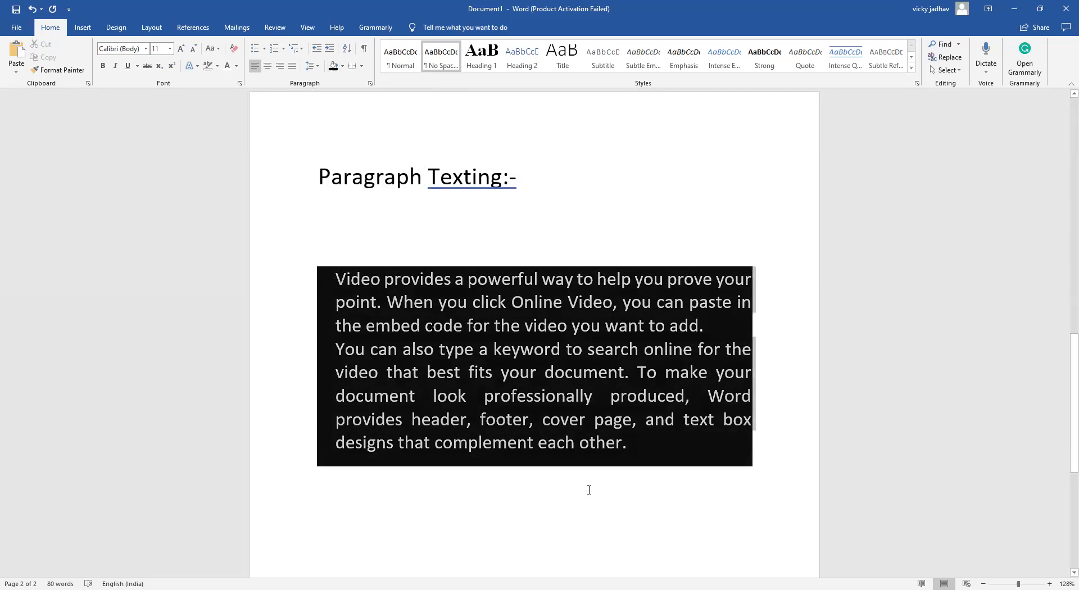
left_click(342, 65)
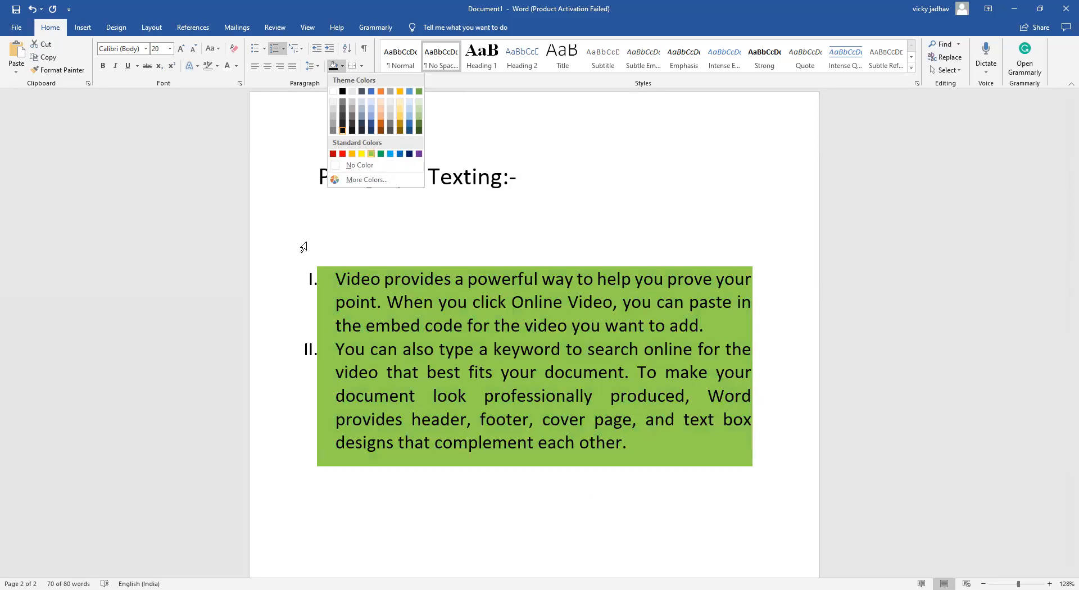
left_click(372, 154)
left_click(203, 416)
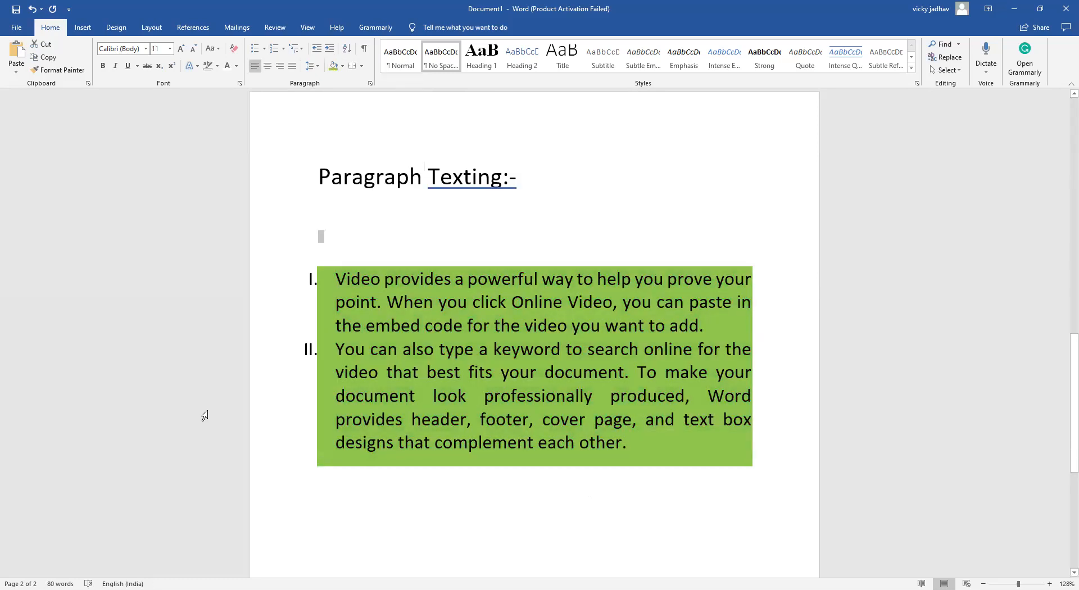
Add two blank lines after the shaded list and enter the indented word Apple below the shaded area
scroll(318, 410, "down", 3)
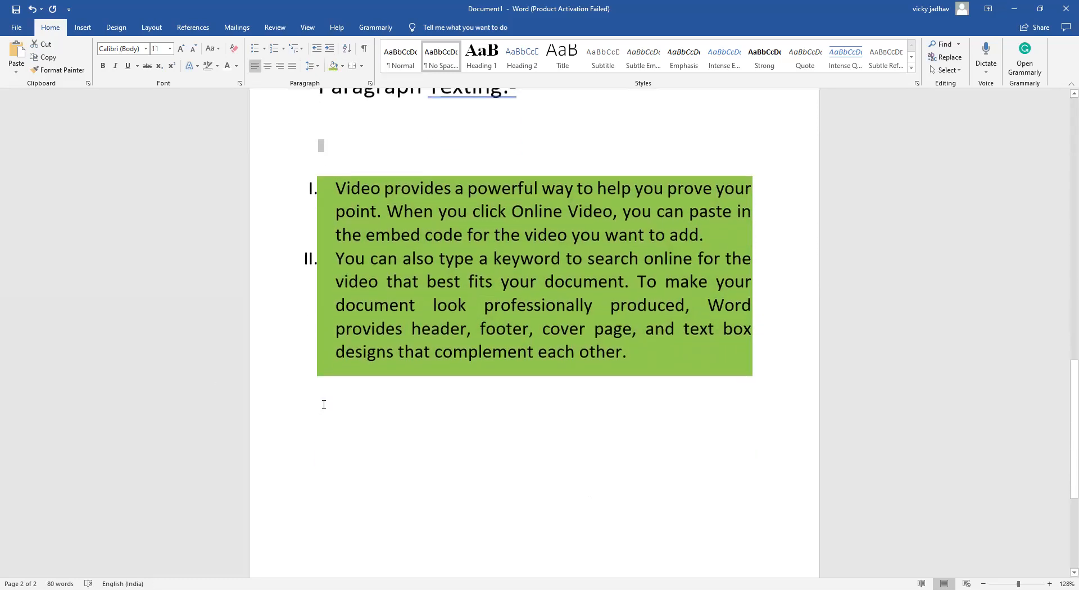
scroll(325, 401, "down", 2)
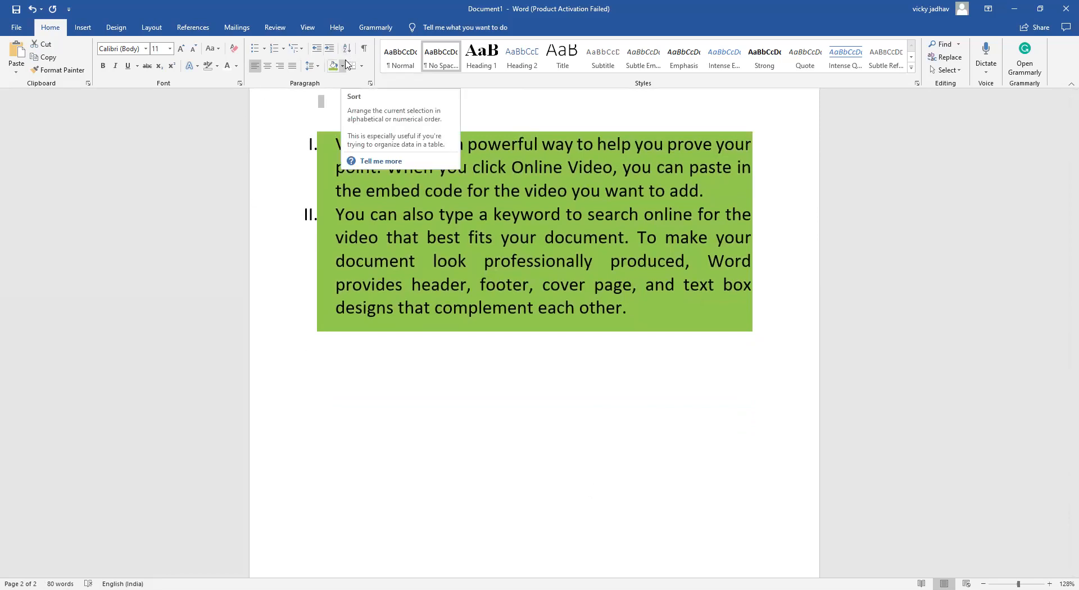
left_click(374, 429)
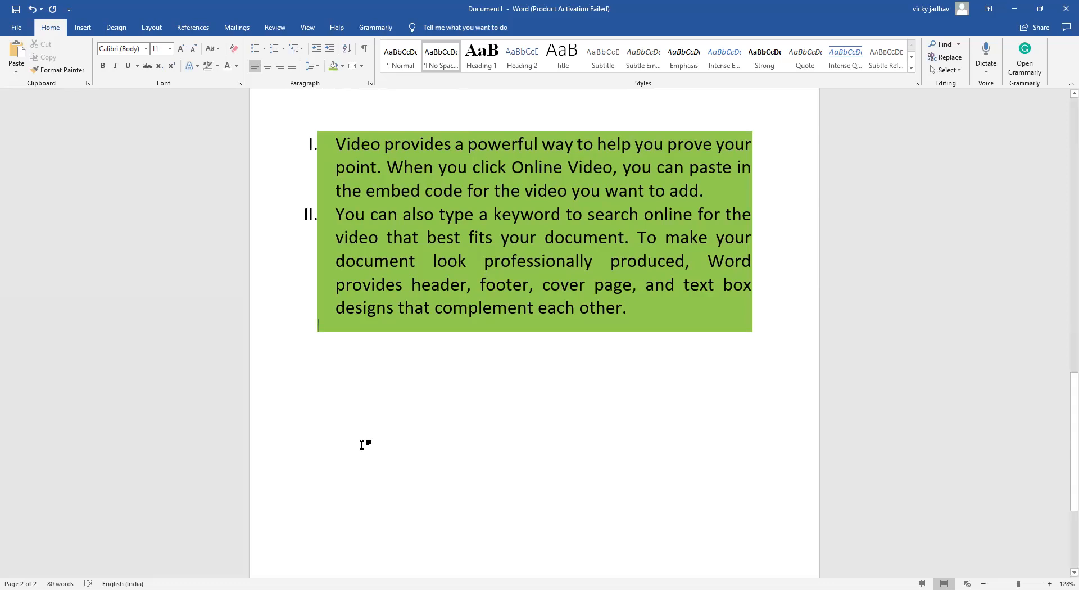
key("Return")
key("Return")
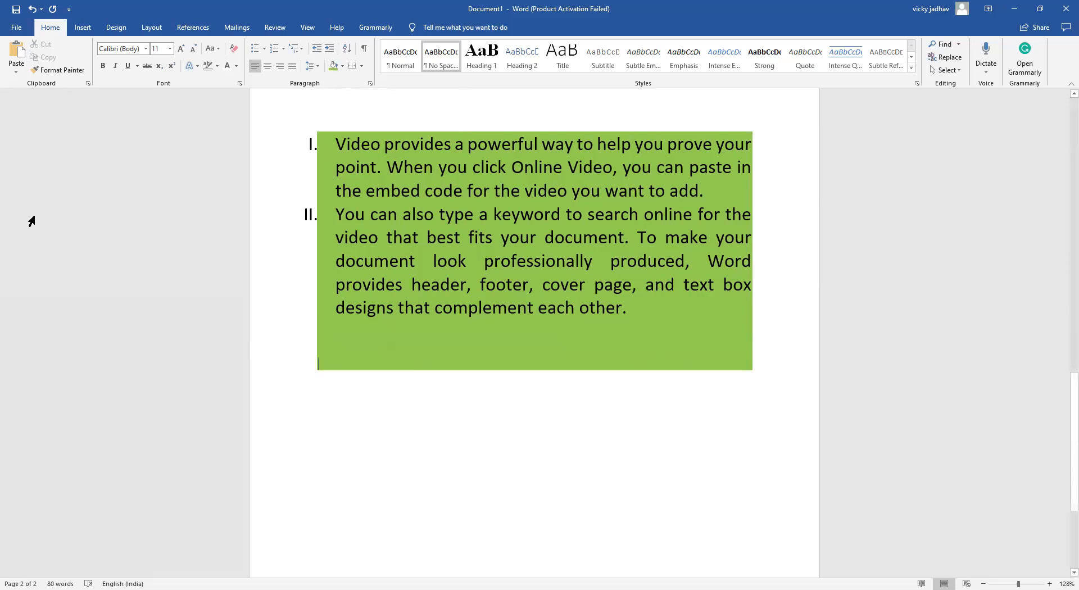
left_click(360, 446)
type("Apple")
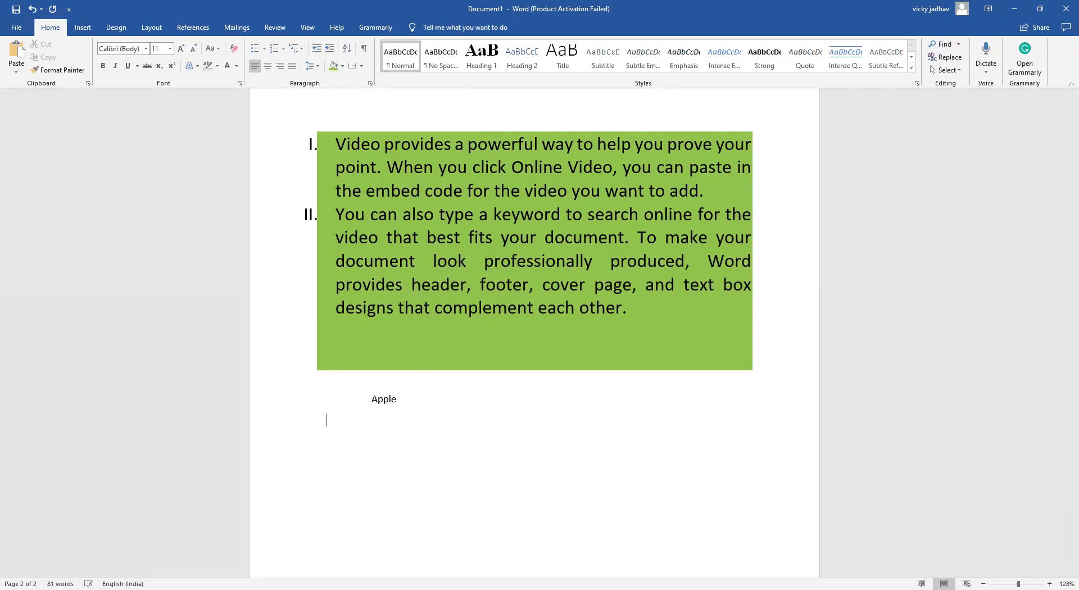
Enter the words Dog, Boy and girl on separate indented lines below Apple
type("DO")
key("BackSpace")
key("BackSpace")
type("dog")
key("Return")
type("q")
key("Tab")
key("BackSpace")
key("BackSpace")
key("Tab")
type("bou")
key("BackSpace")
type("y")
key("Return")
type("girl")
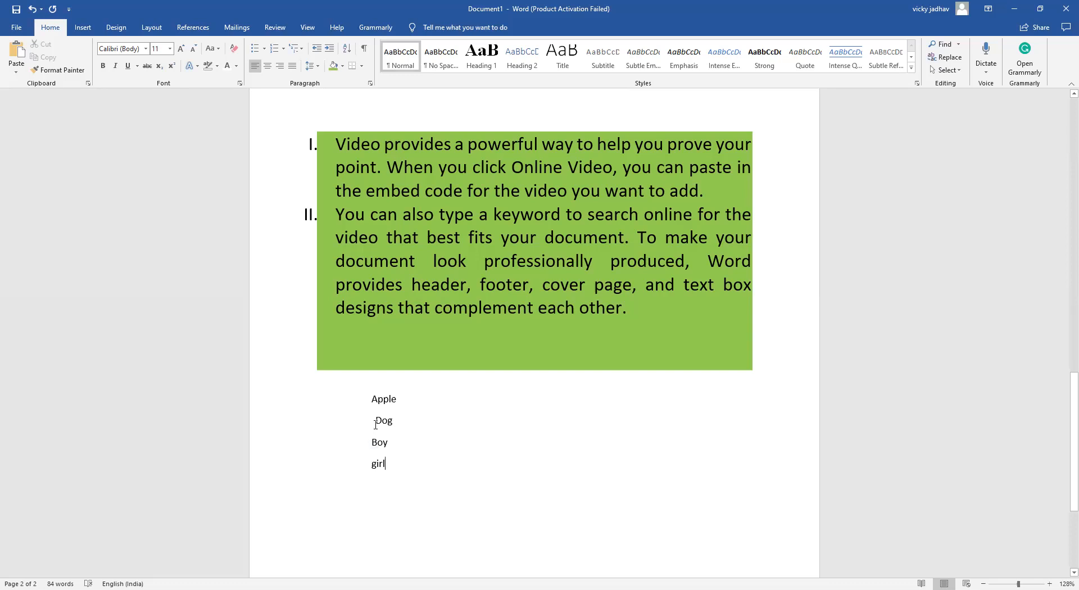
Sort the four-word list from Apple to girl by paragraphs, as text, in ascending order
left_click_drag(374, 449, 389, 453)
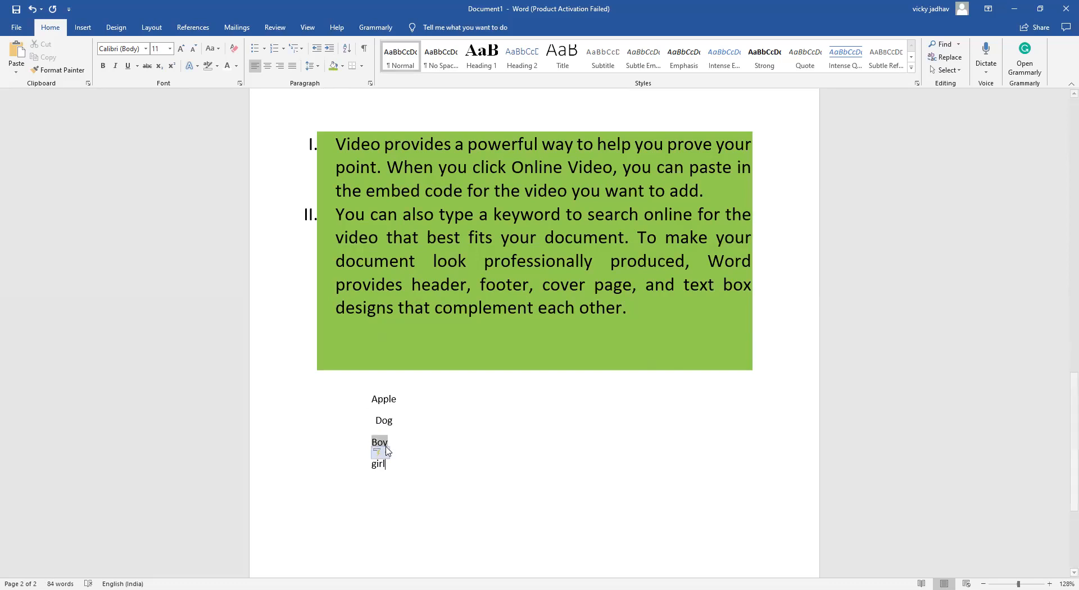
left_click(387, 465)
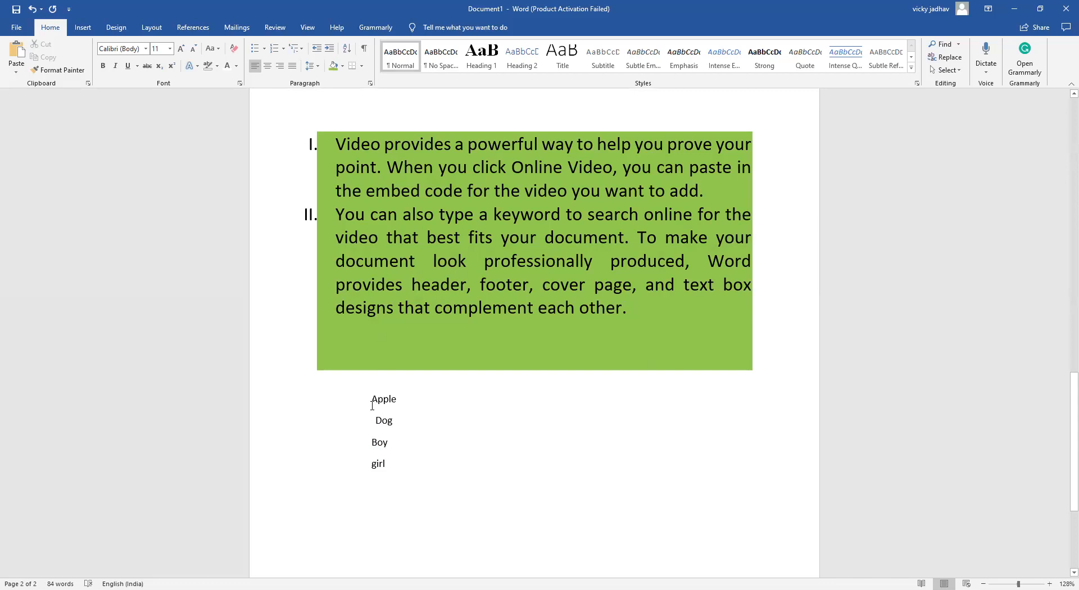
left_click_drag(369, 399, 425, 468)
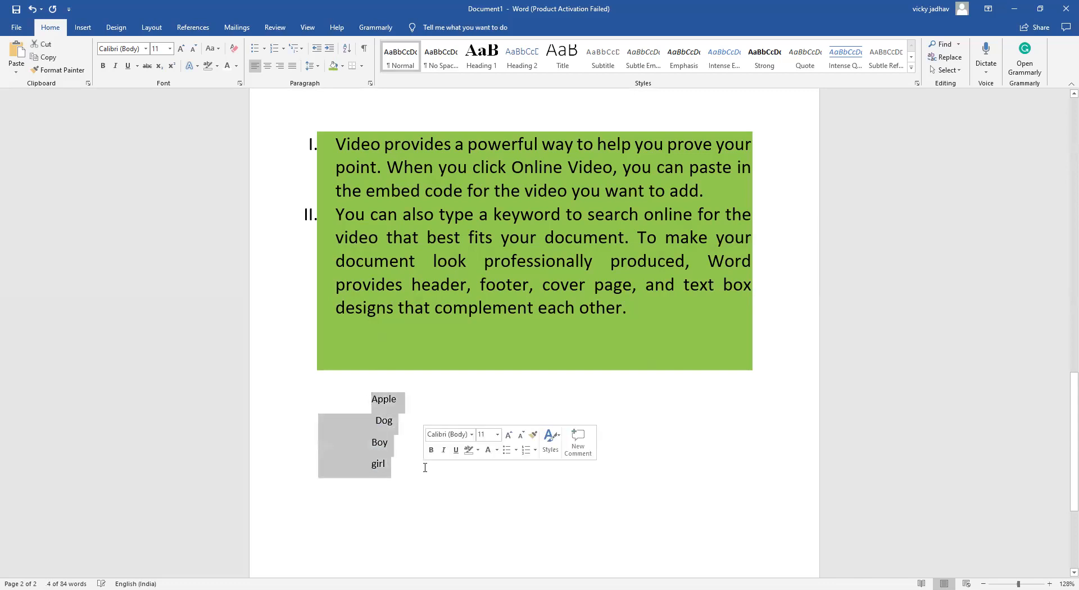
left_click(346, 49)
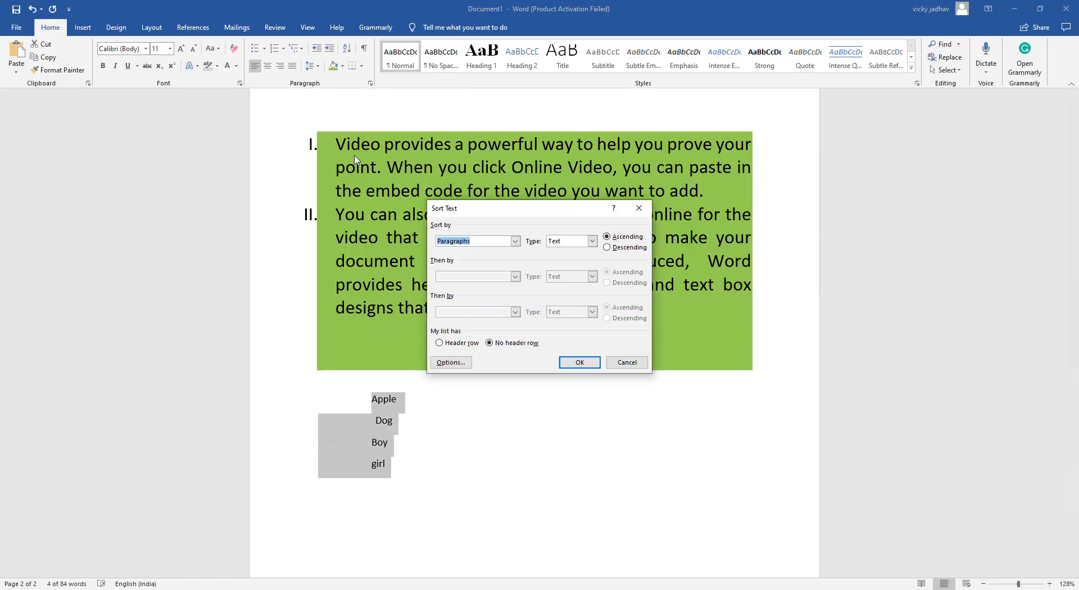
left_click(514, 242)
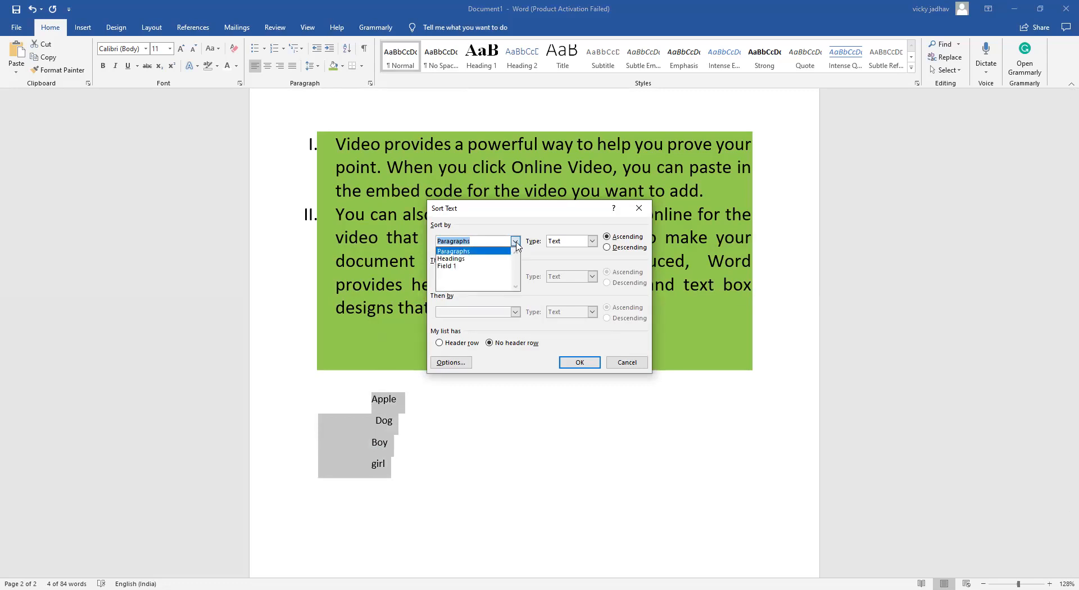
left_click(486, 254)
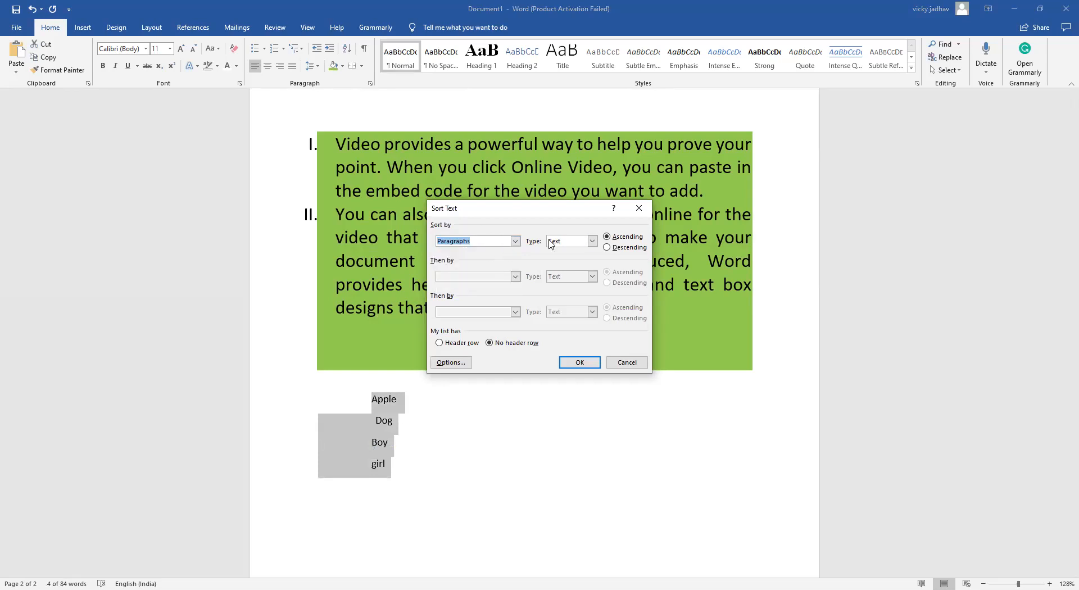
left_click(625, 241)
left_click(590, 363)
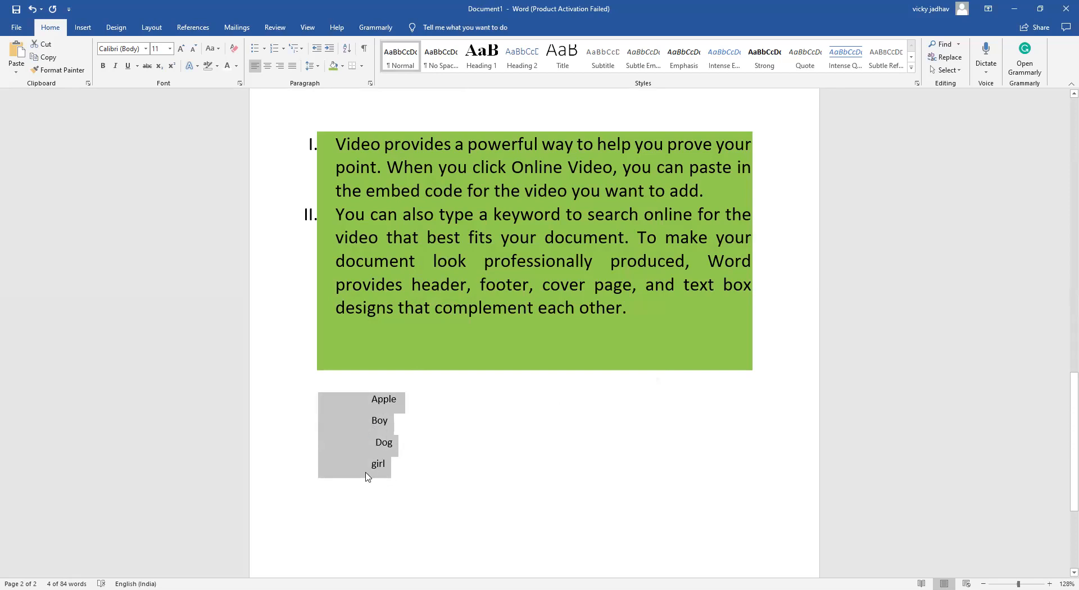
Sort the four-word list by paragraphs in descending order
left_click(346, 53)
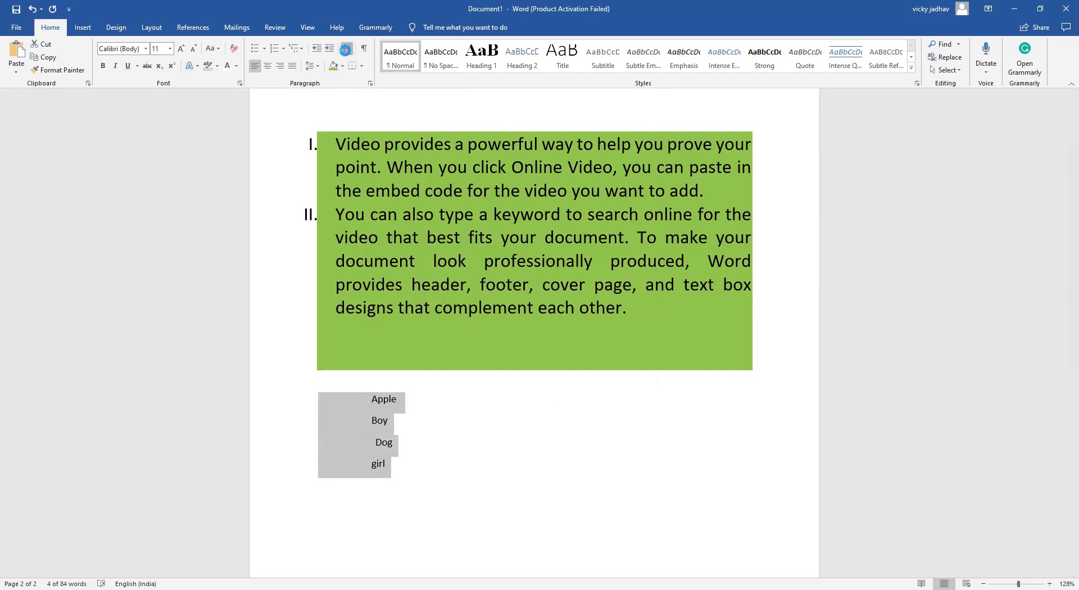
left_click(608, 248)
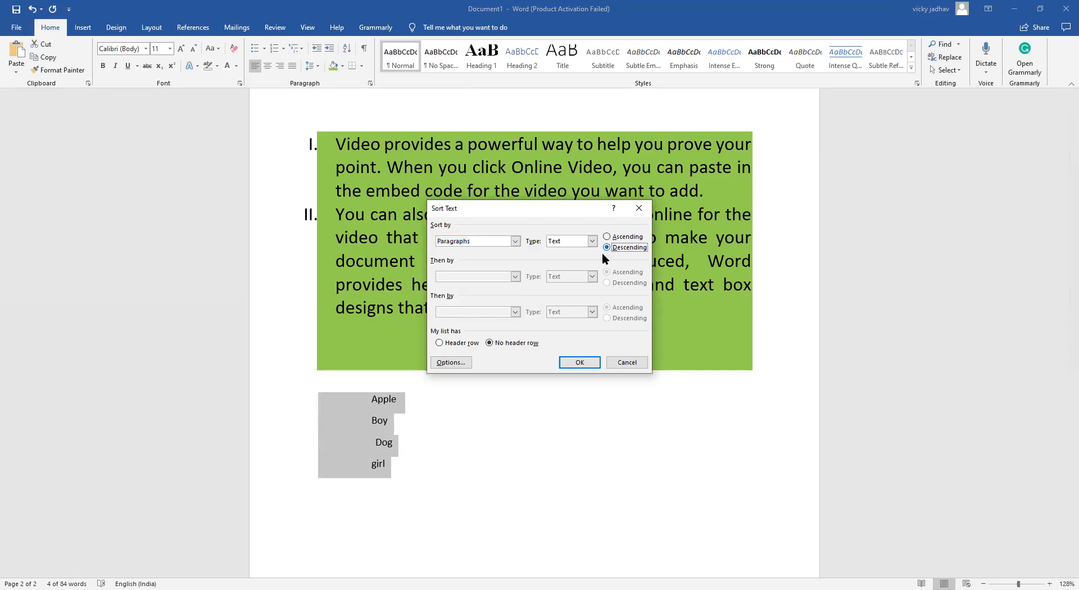
left_click(584, 363)
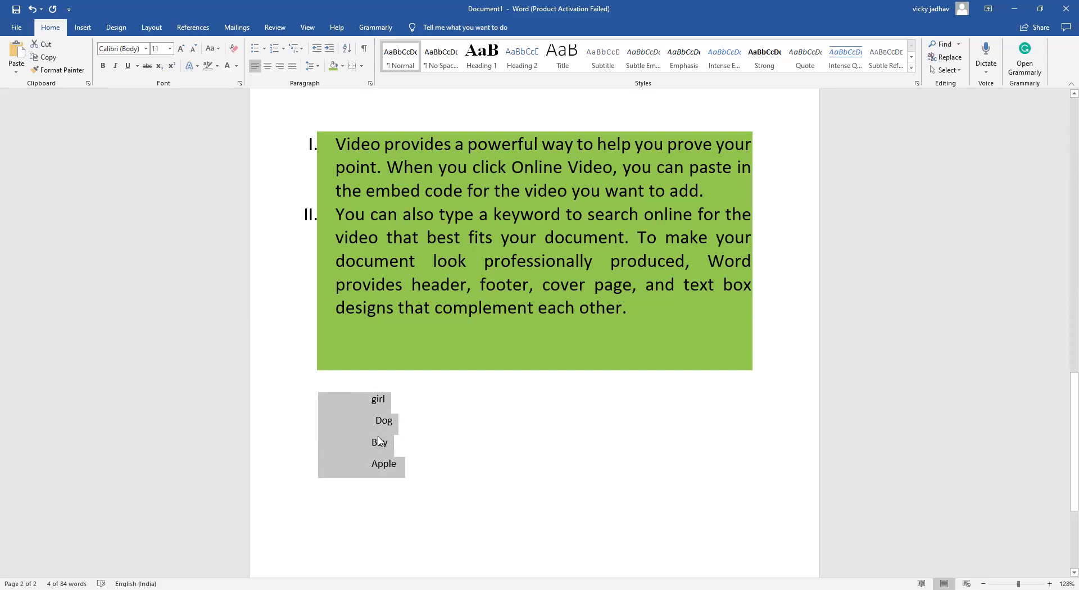
left_click(476, 472)
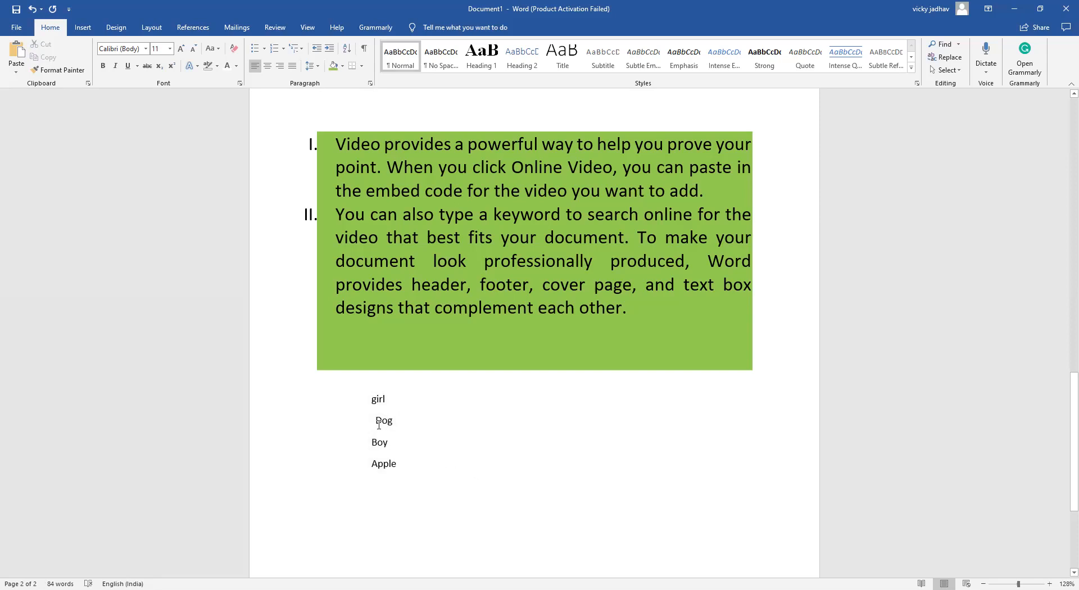
Remove the shading from both numbered paragraphs and from the blank lines below them
scroll(416, 336, "up", 4)
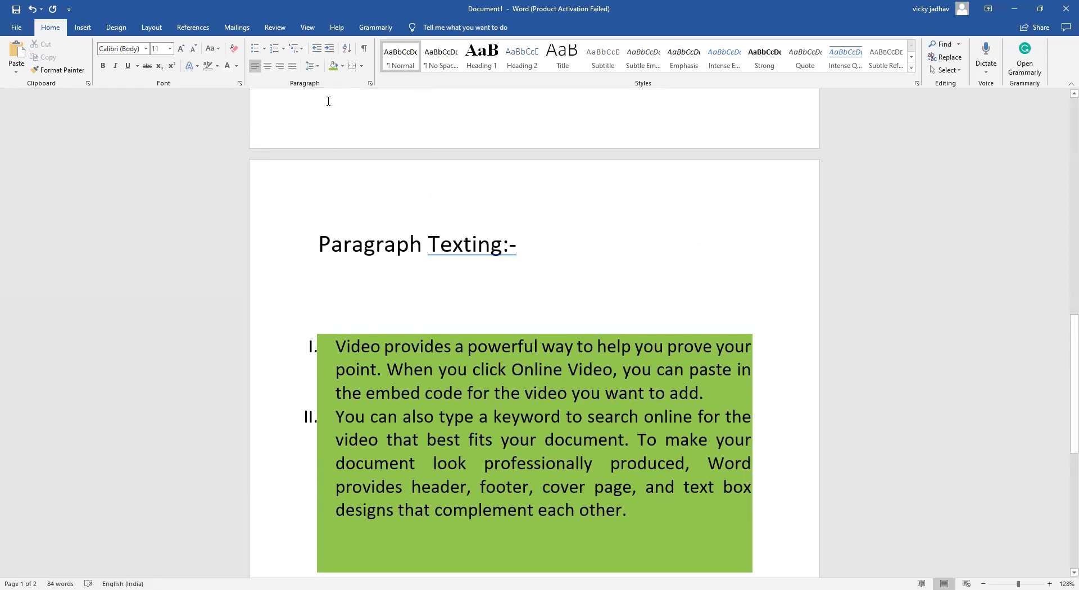
left_click(315, 319)
left_click(313, 346)
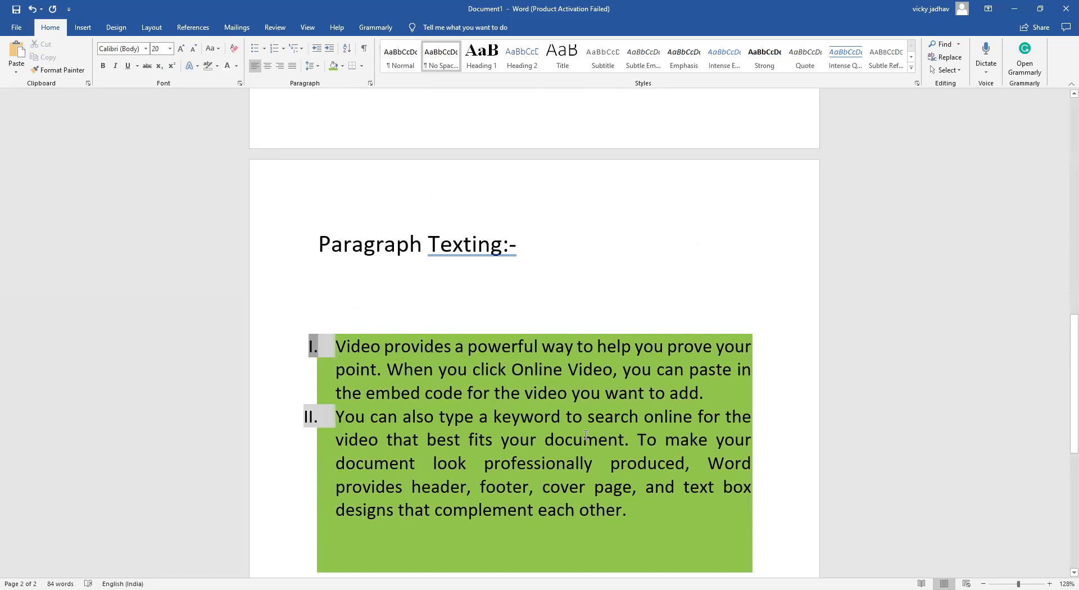
left_click(342, 67)
left_click(333, 169)
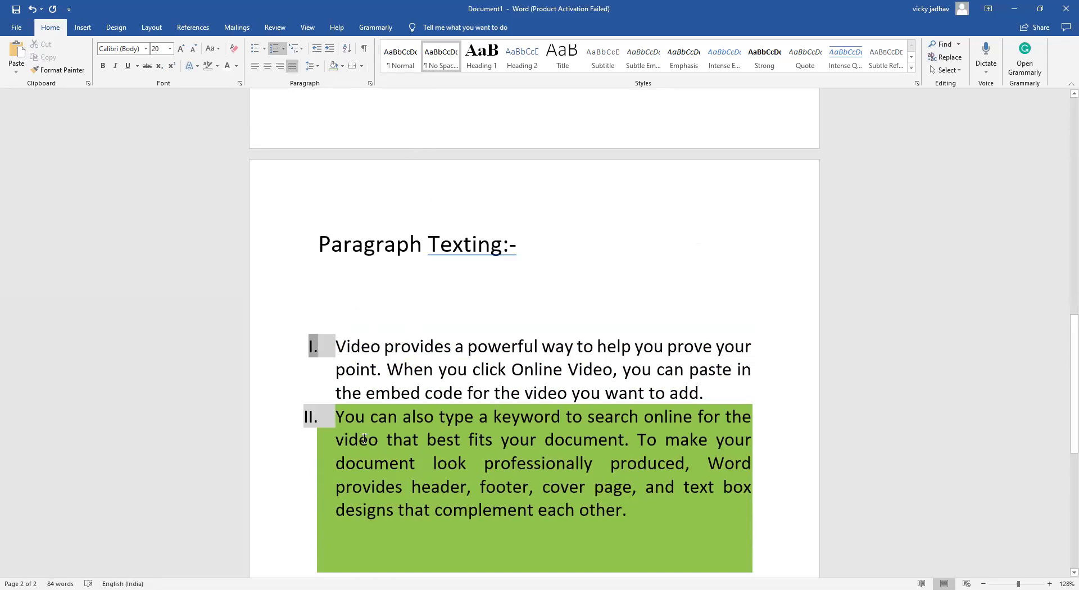
mouse_move(550, 534)
left_mouse_down()
mouse_move(548, 582)
mouse_move(539, 579)
left_mouse_up()
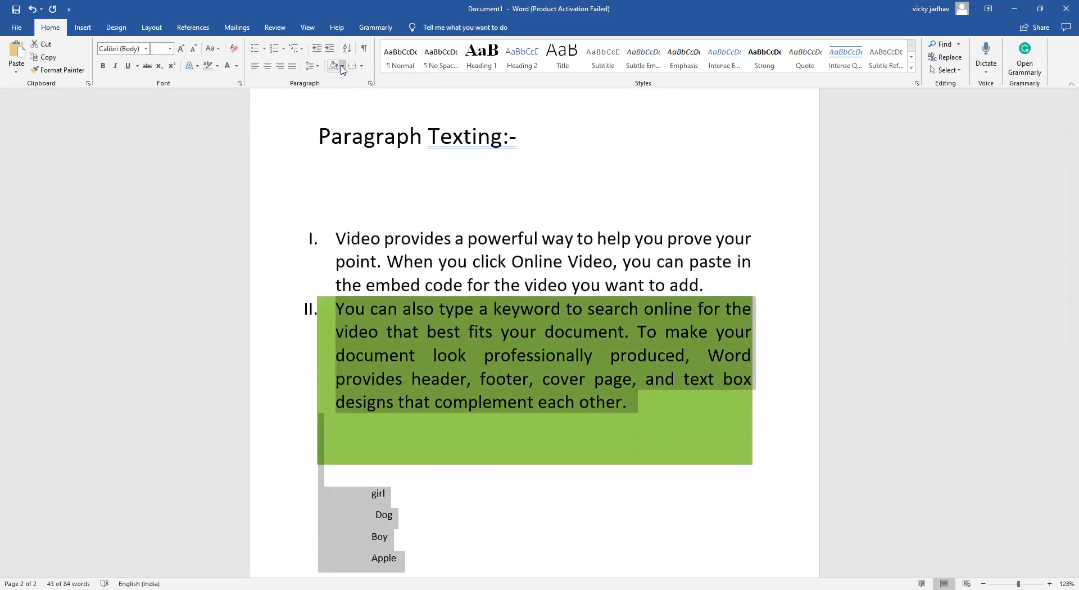
left_click(342, 67)
left_click(340, 166)
left_click(284, 172)
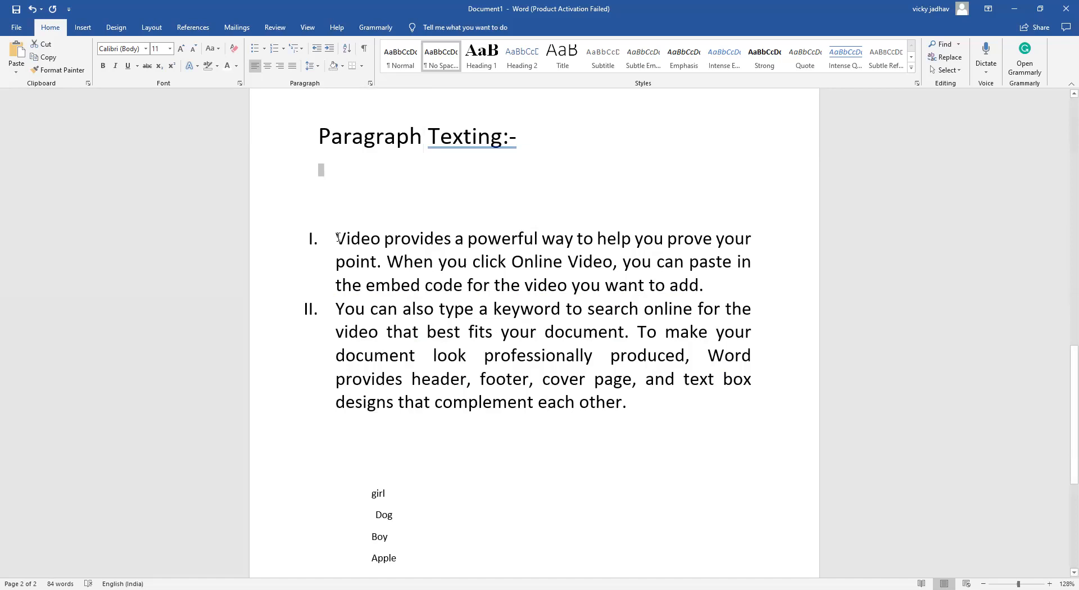
Set the line spacing to 2.0 for the first numbered paragraph and for the blank line under the Paragraph Texting heading
left_click_drag(336, 239, 714, 288)
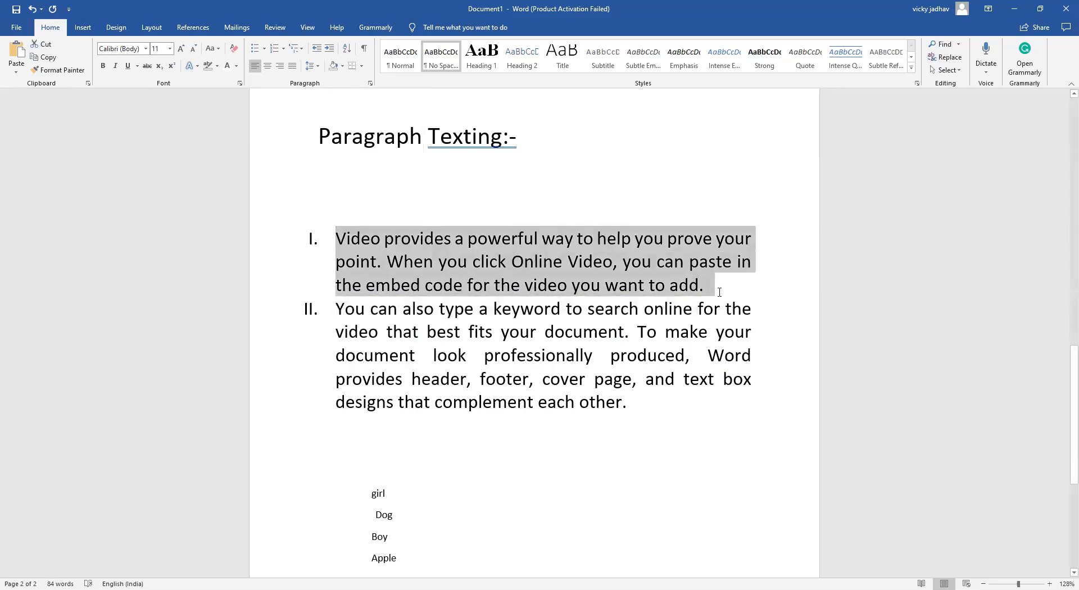
left_click(310, 67)
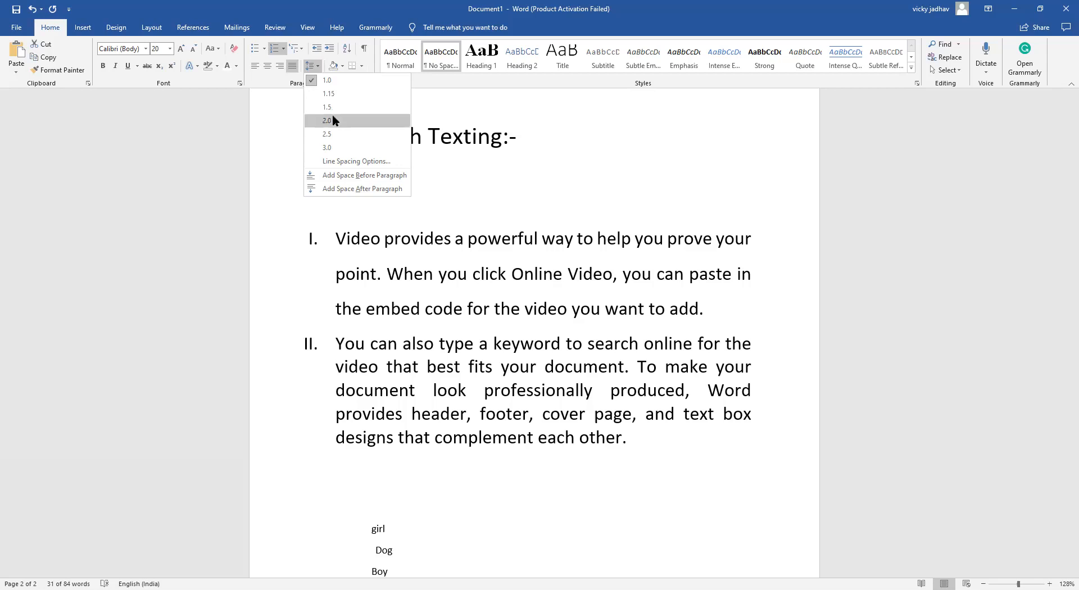
left_click(332, 121)
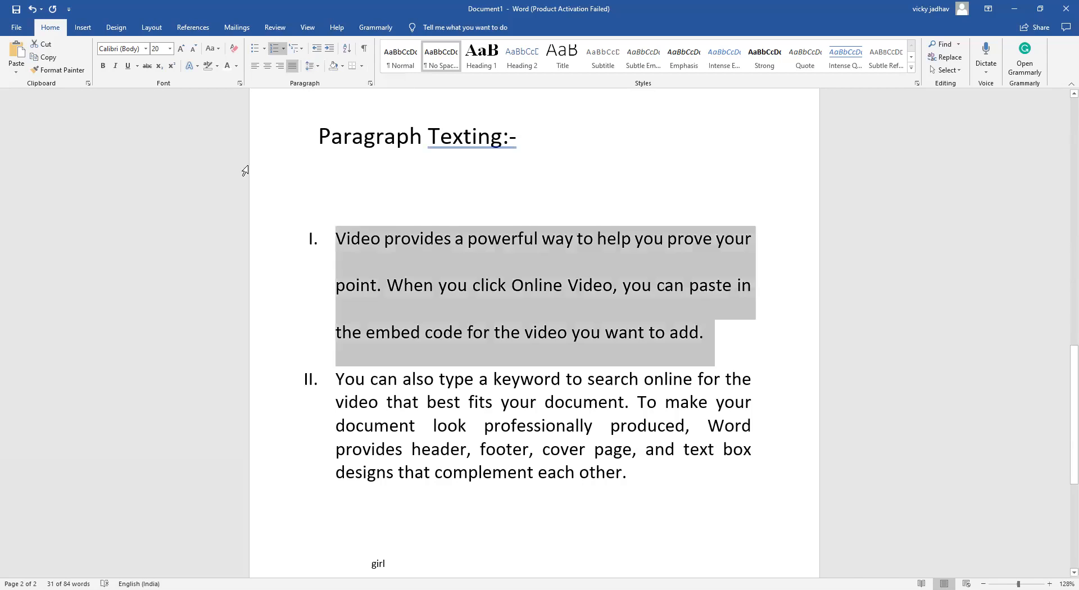
left_click(289, 177)
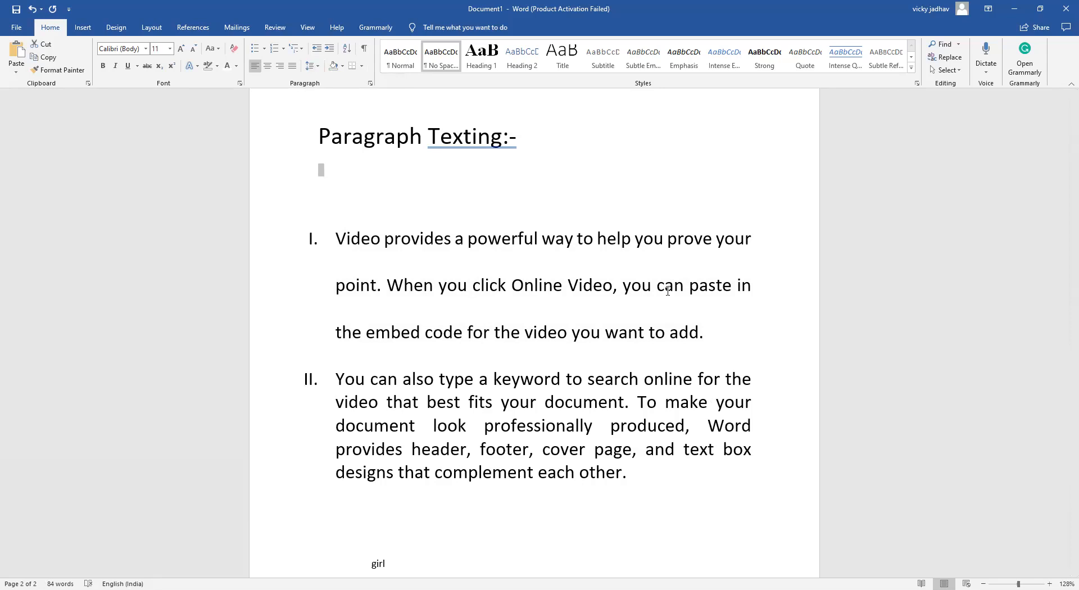
left_click(320, 66)
left_click(325, 114)
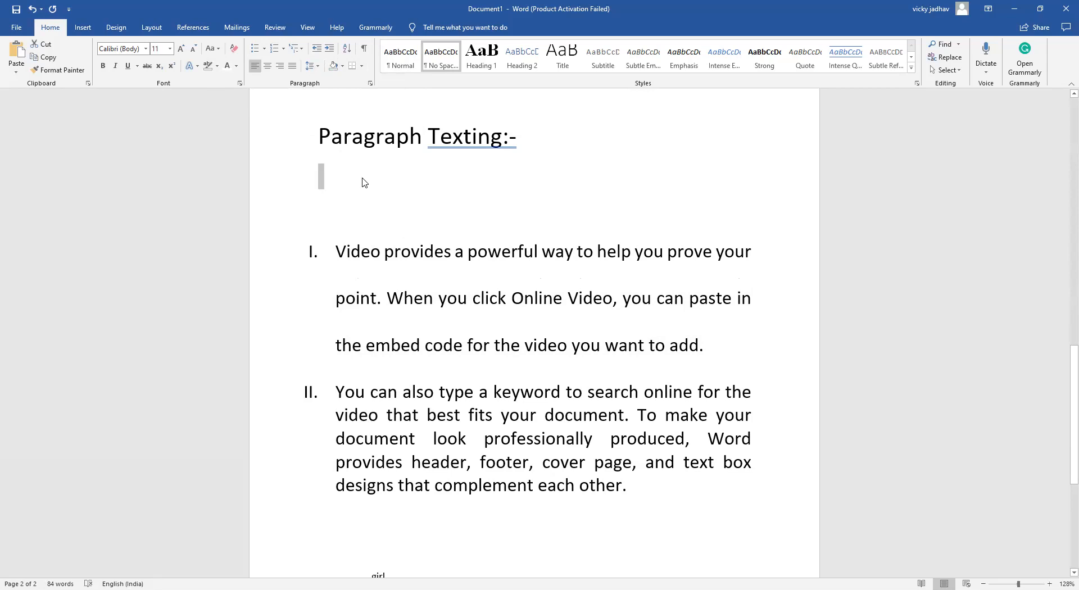
scroll(361, 185, "down", 1)
scroll(356, 183, "up", 10)
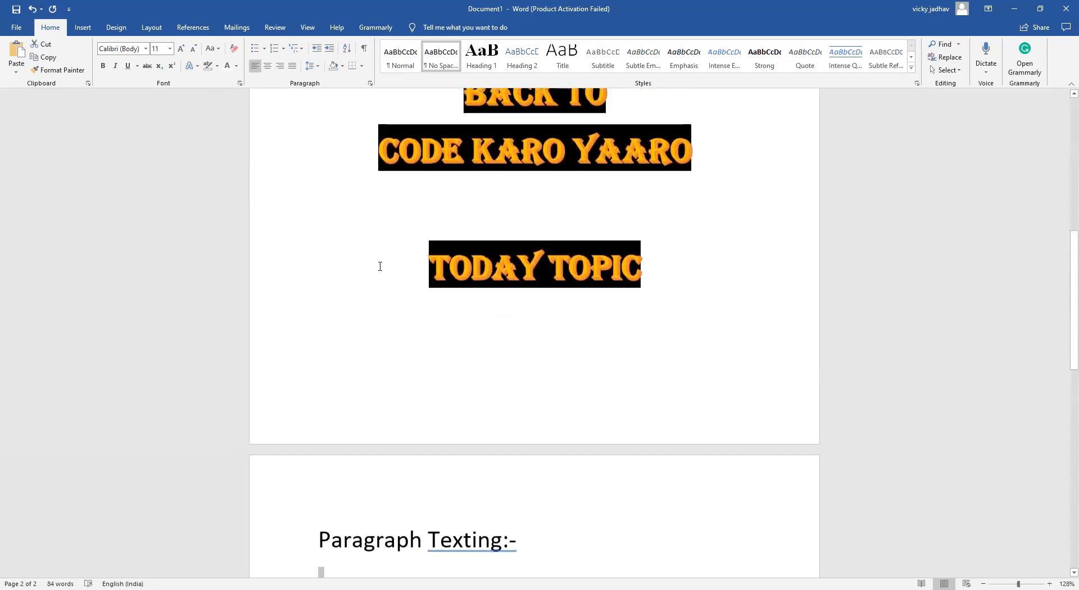
scroll(380, 262, "up", 3)
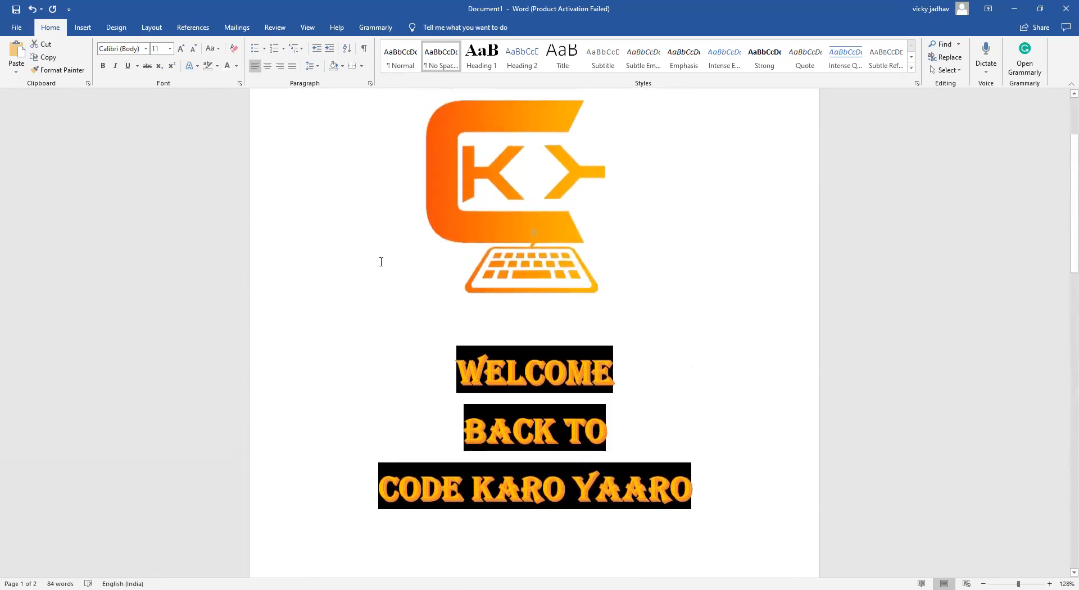